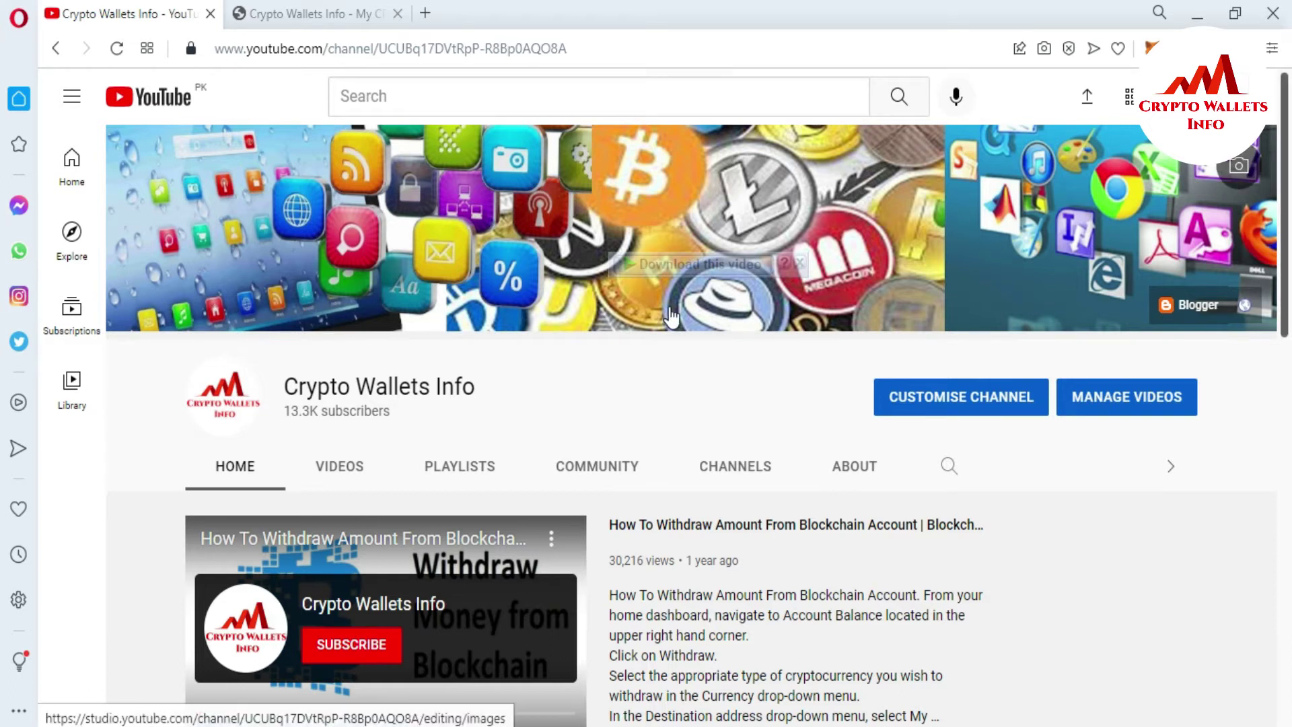
Select the Crypto Wallets Info channel name, then switch to the cryptowalletsinfo.com tab.
left_click_drag(288, 387, 483, 384)
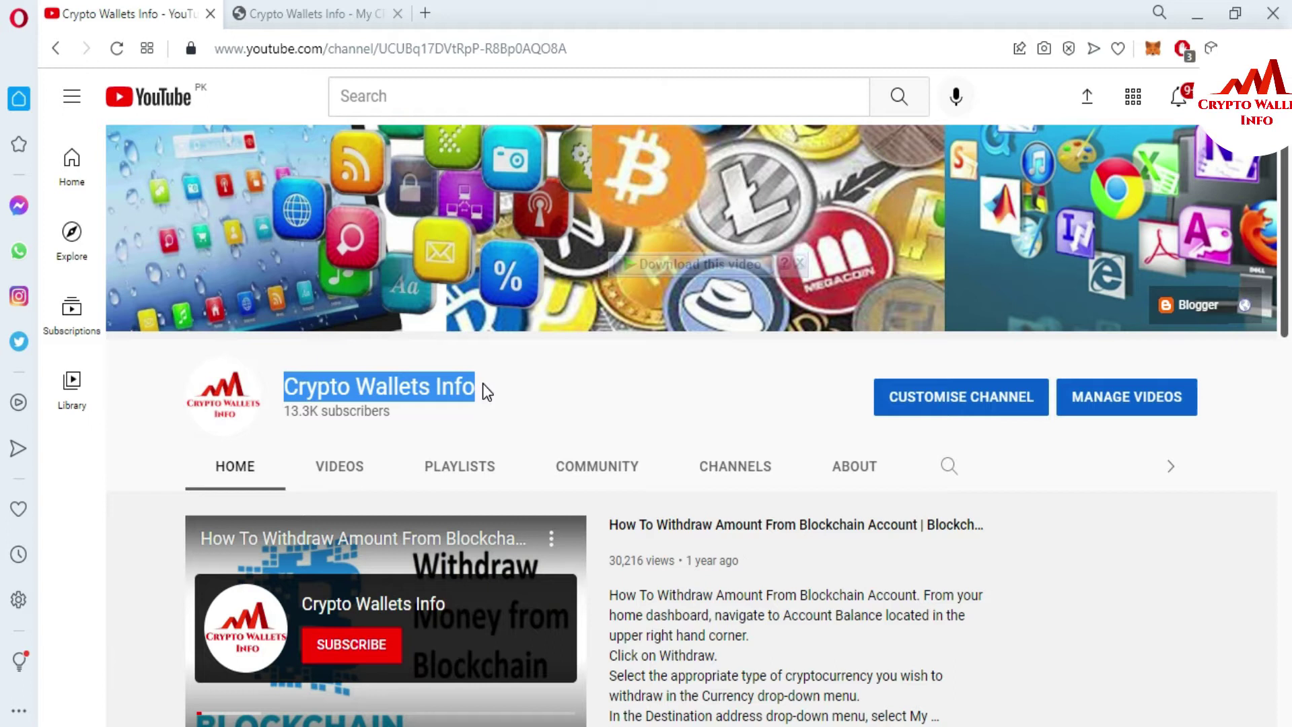
left_click(294, 12)
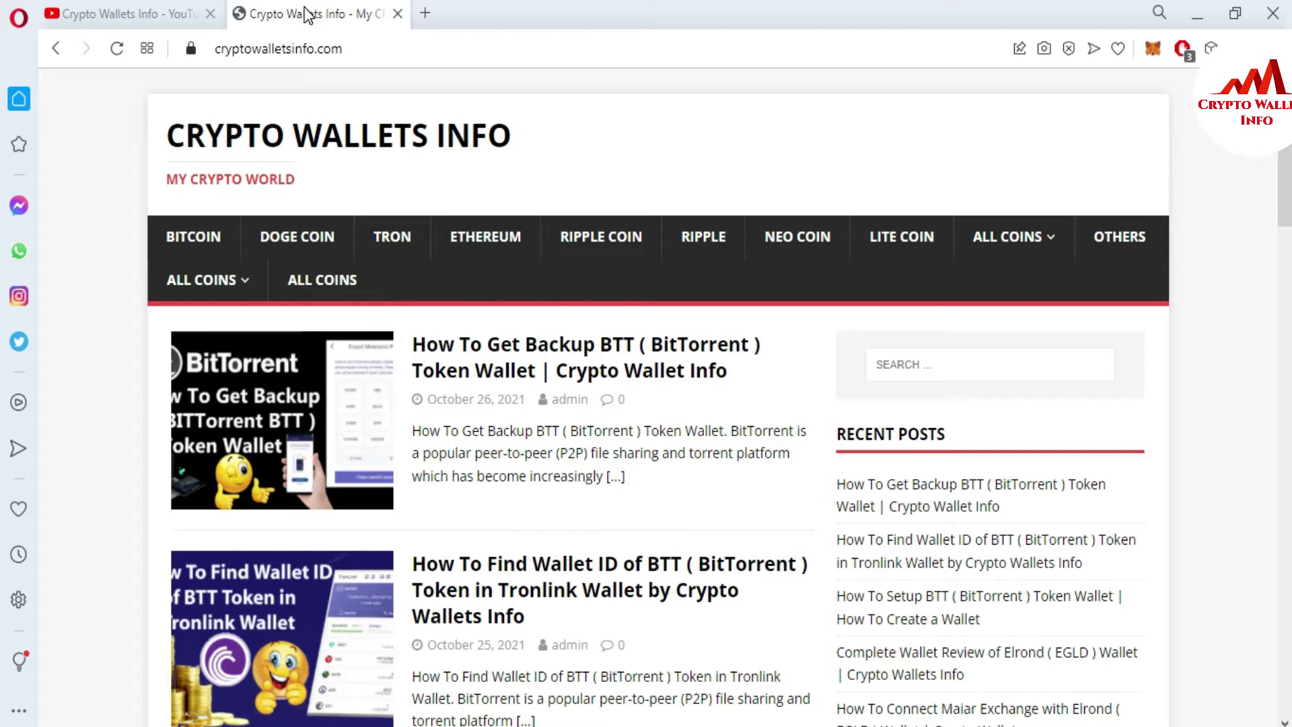
Unlock MetaMask with the wallet password and expand it into a full-page view.
left_click(1151, 49)
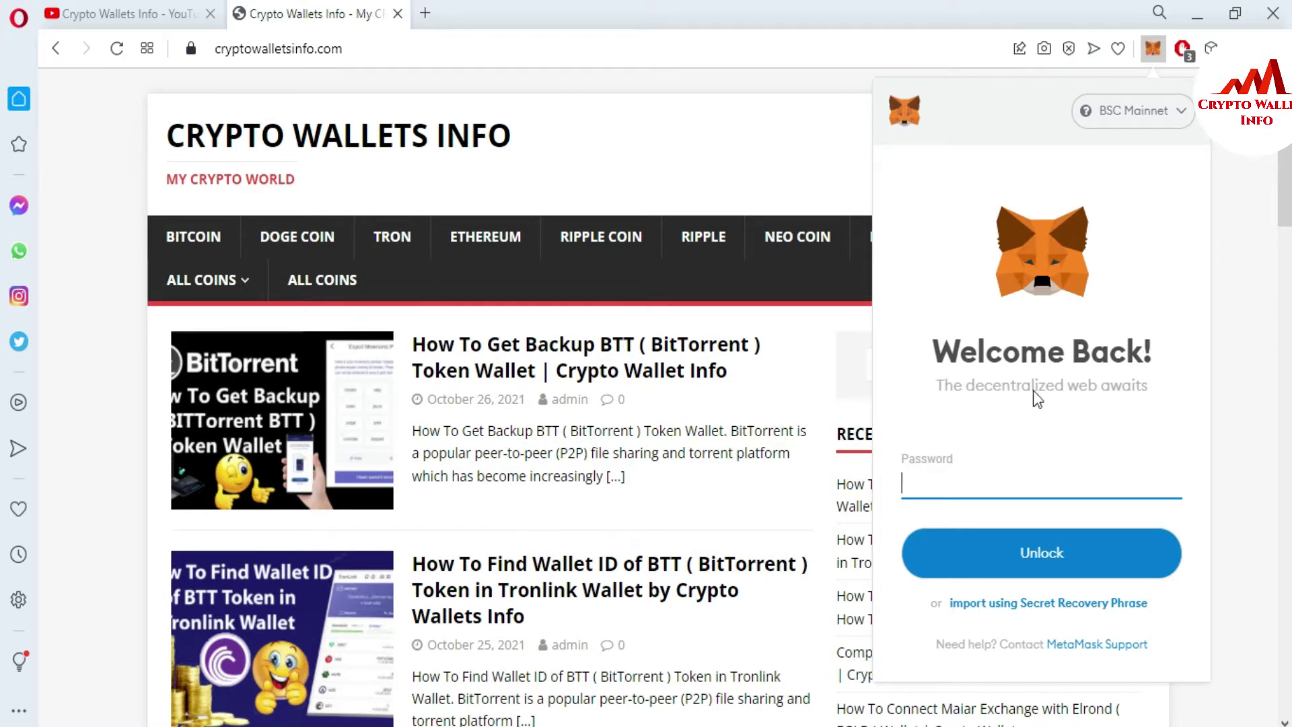
left_click(961, 474)
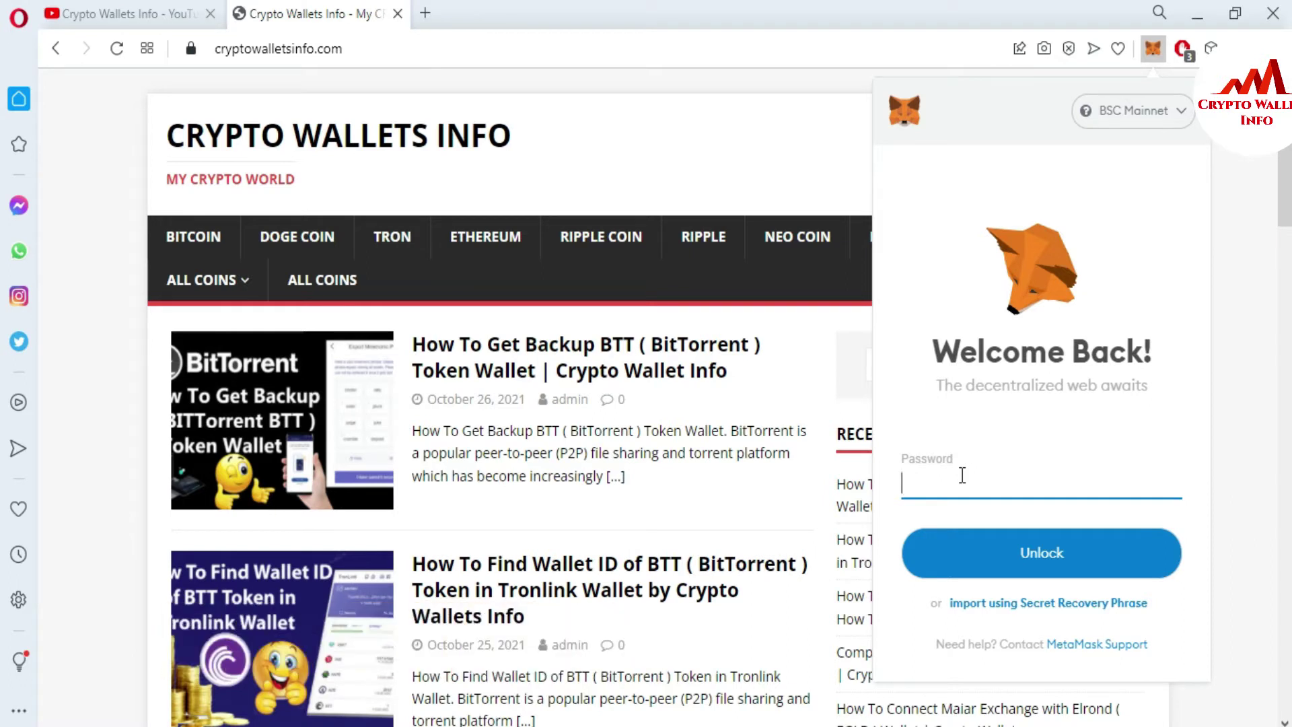
type("•")
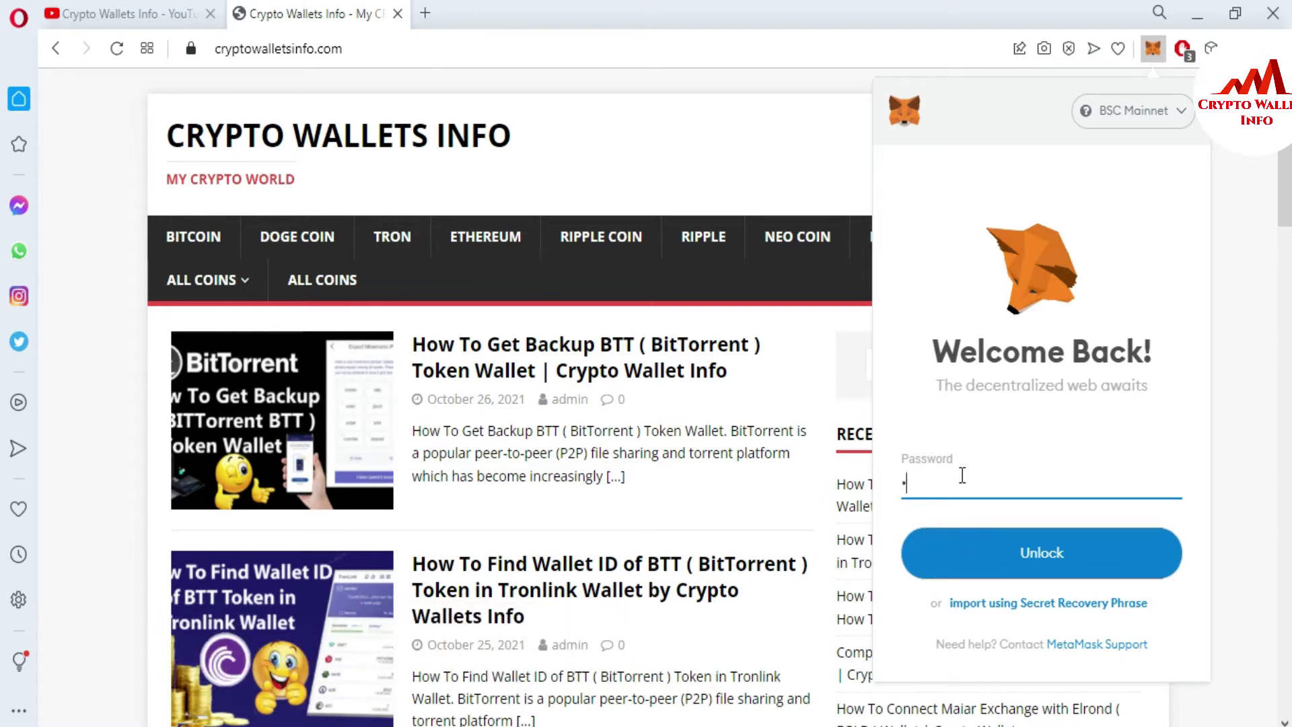
type("••••••••••••••")
left_click(1070, 553)
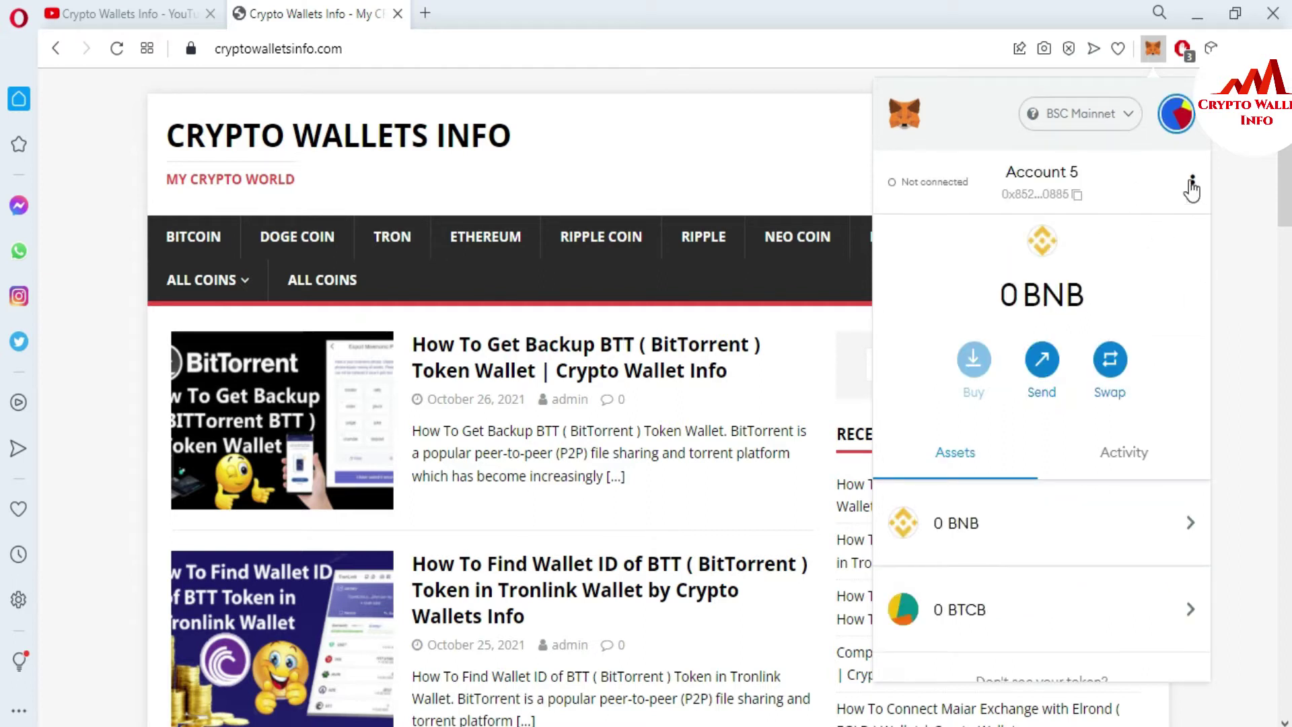
left_click(1192, 185)
left_click(1044, 276)
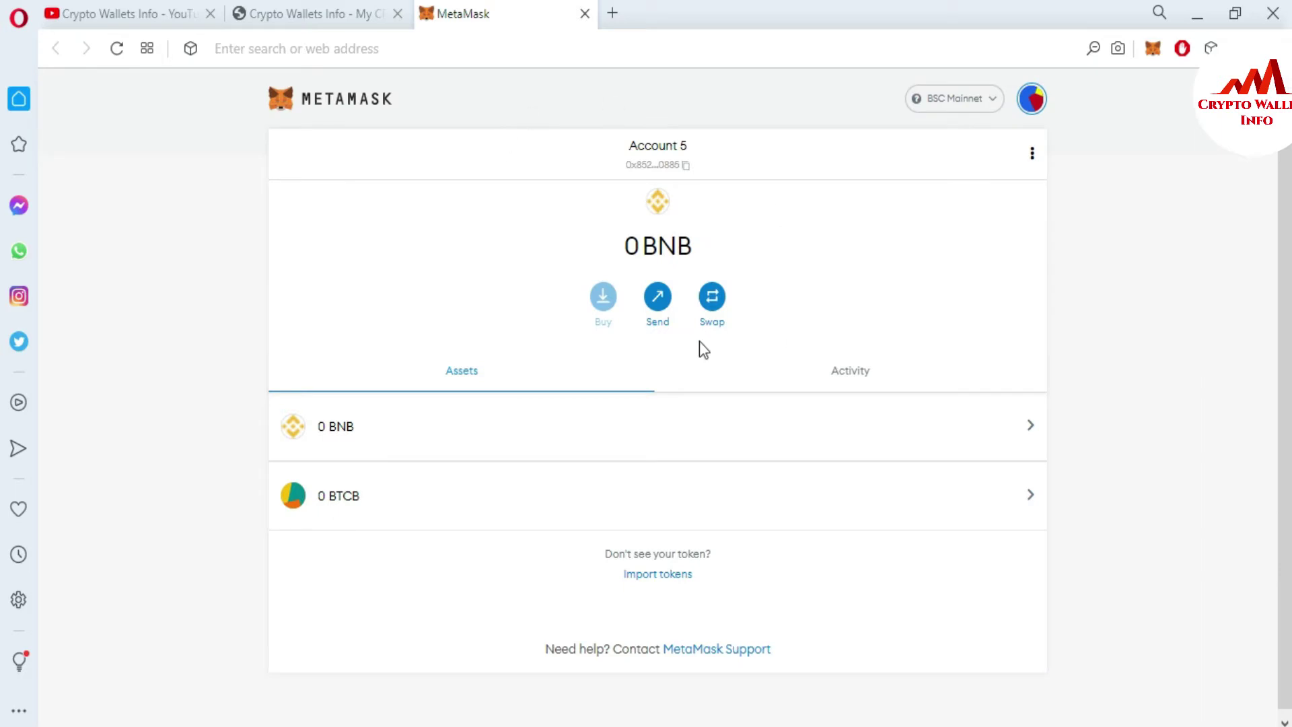
Open the Add a network form from the BSC Mainnet network dropdown.
left_click(989, 100)
mouse_move(955, 279)
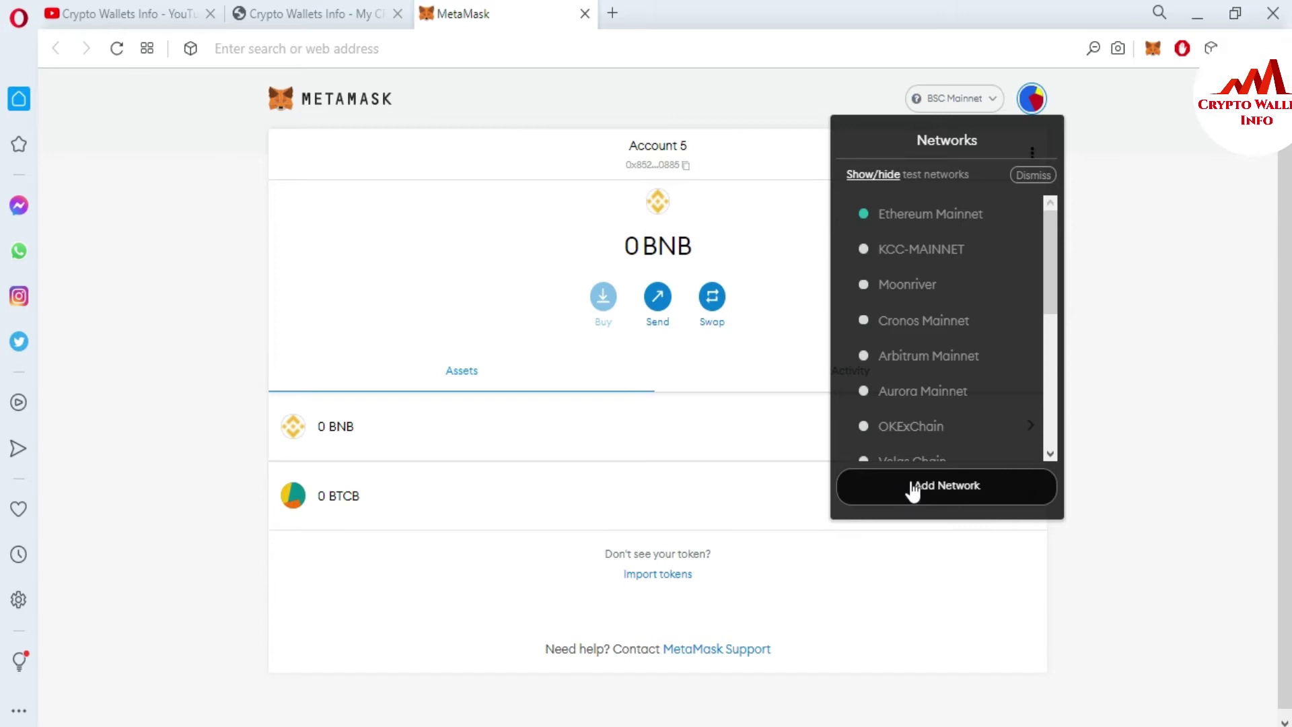
left_click(949, 486)
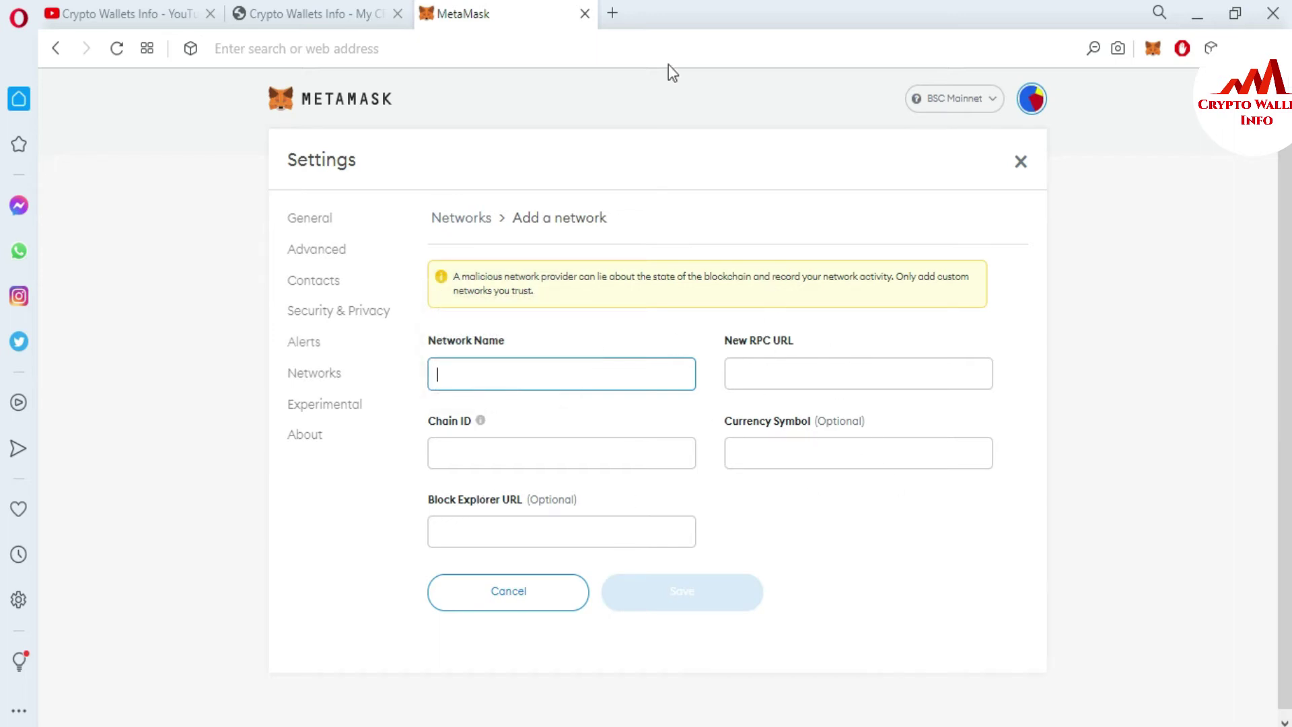
left_click(617, 18)
Load coinmarketcap.com in the new tab from the address bar.
left_click(543, 46)
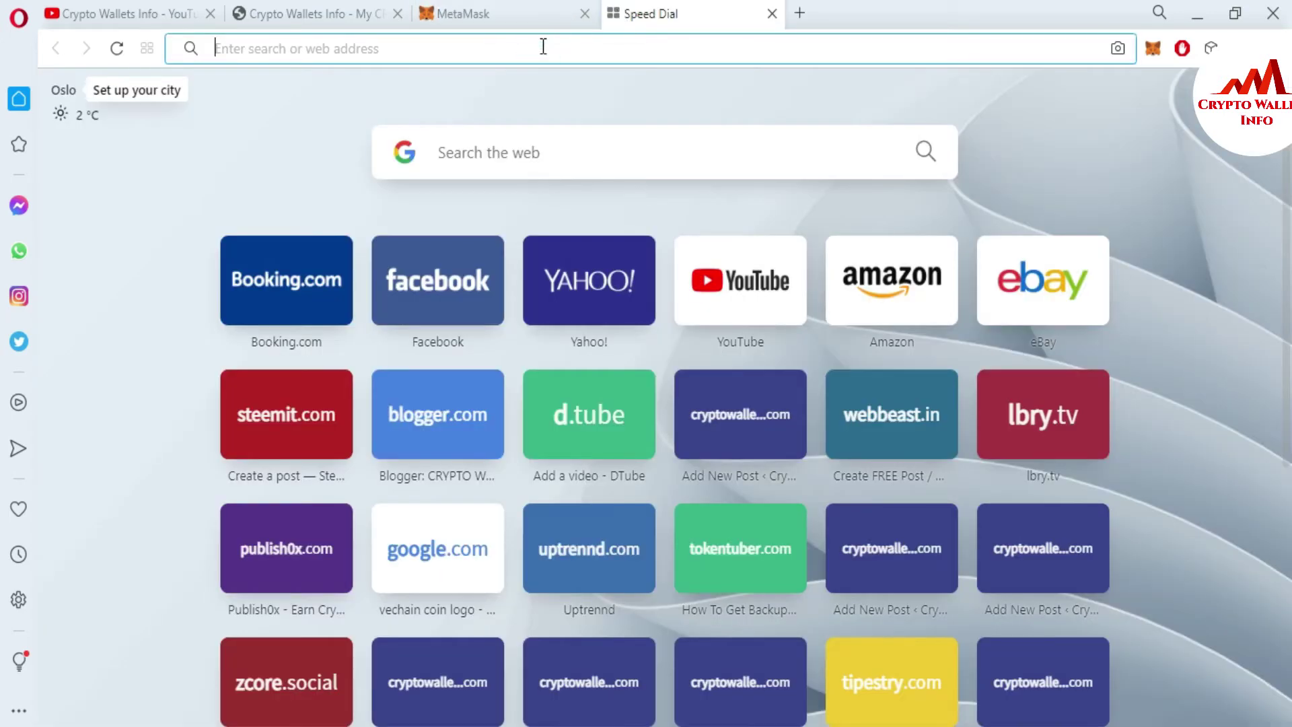
type("coinmarketcap.com")
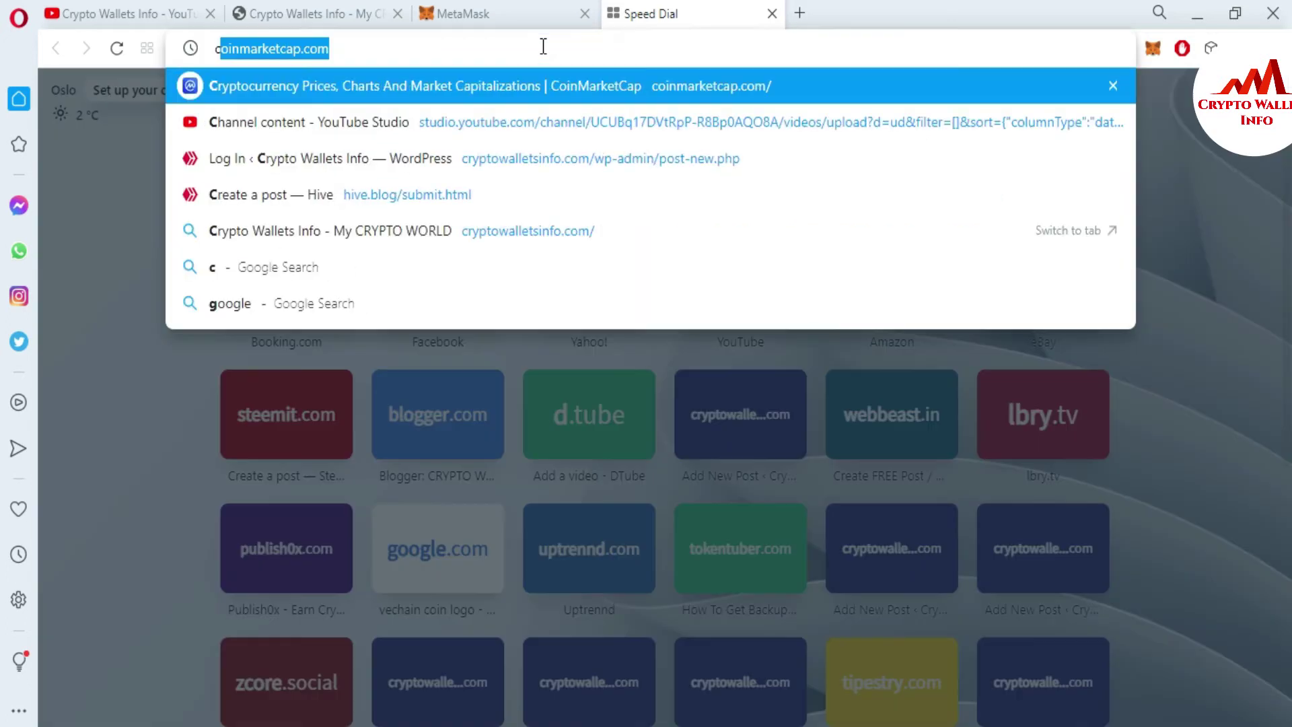
left_click(530, 78)
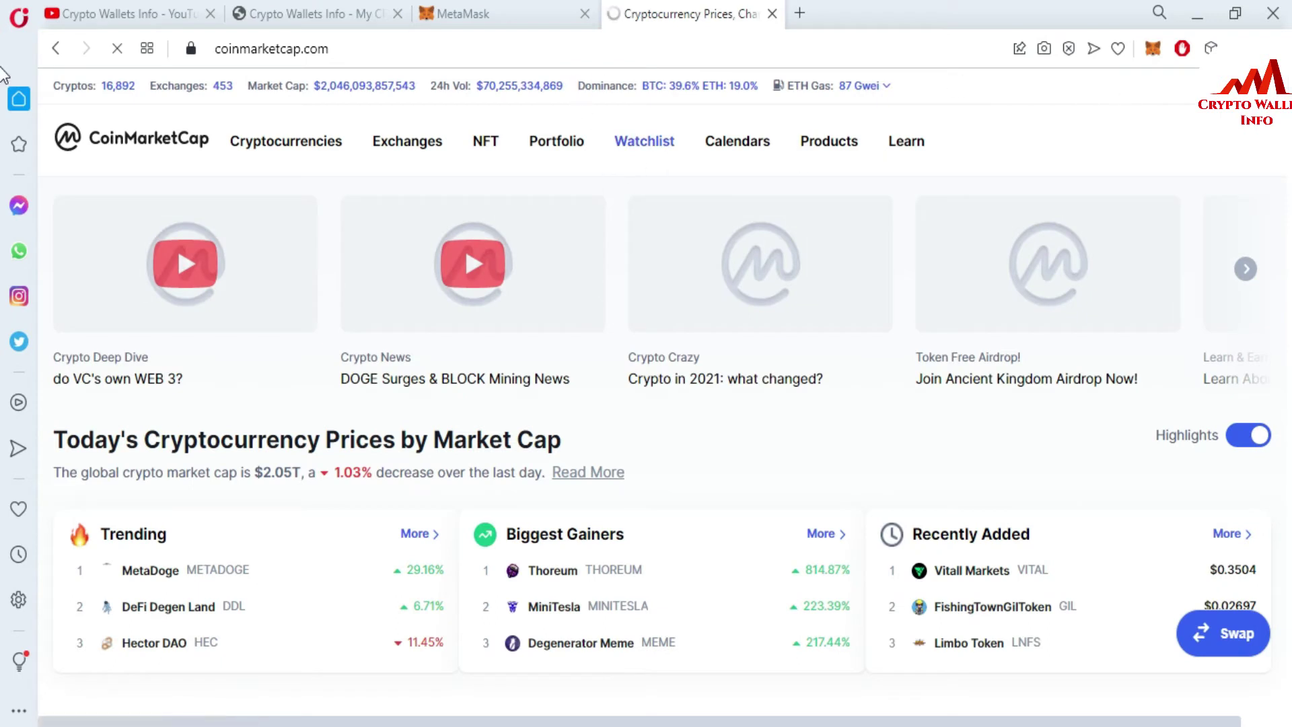
scroll(4, 121, "down", 4)
scroll(3, 128, "down", 5)
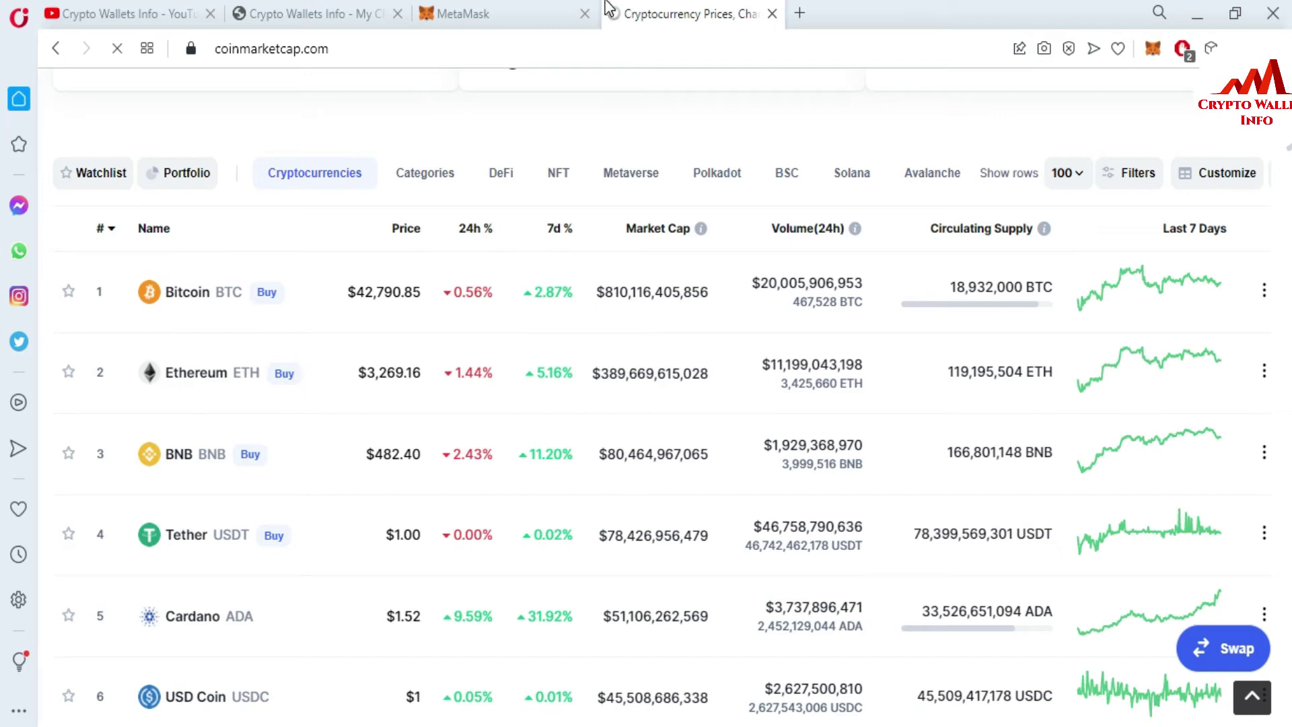
Search CoinMarketCap for 'moonbe' and open the Moonbeam GLMR coin page.
left_click(482, 12)
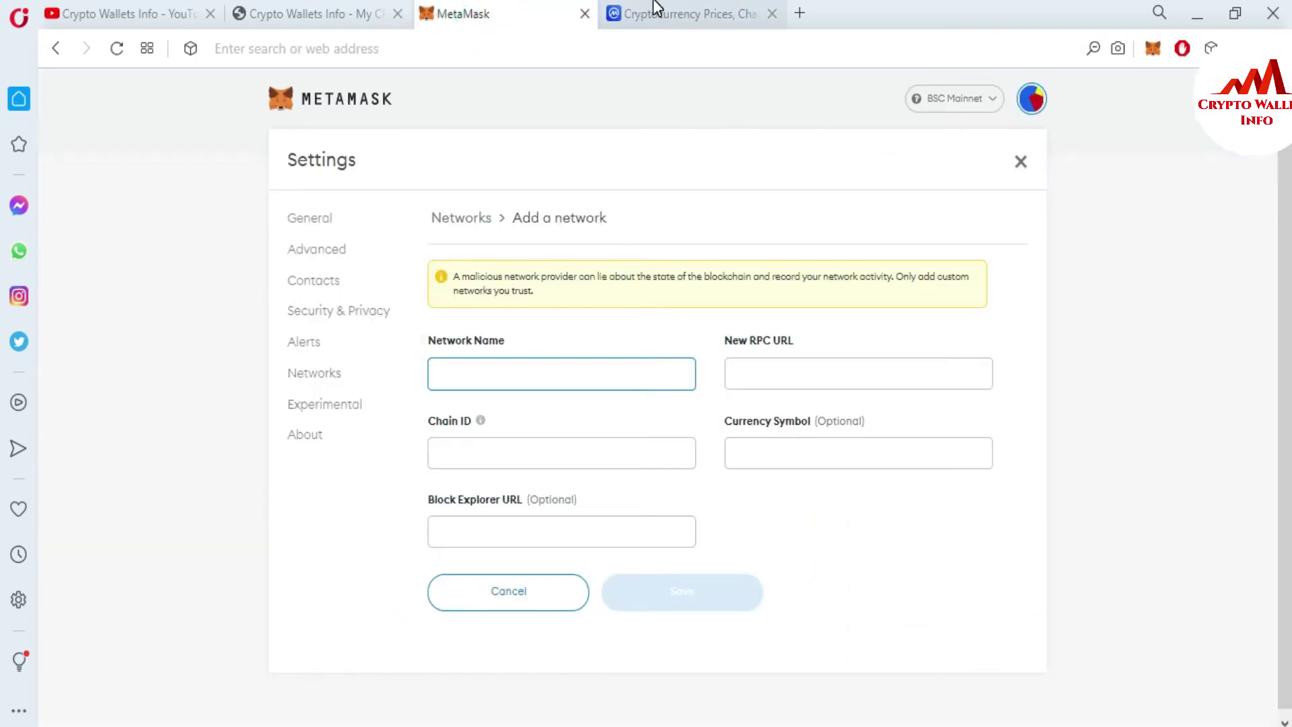
left_click(654, 6)
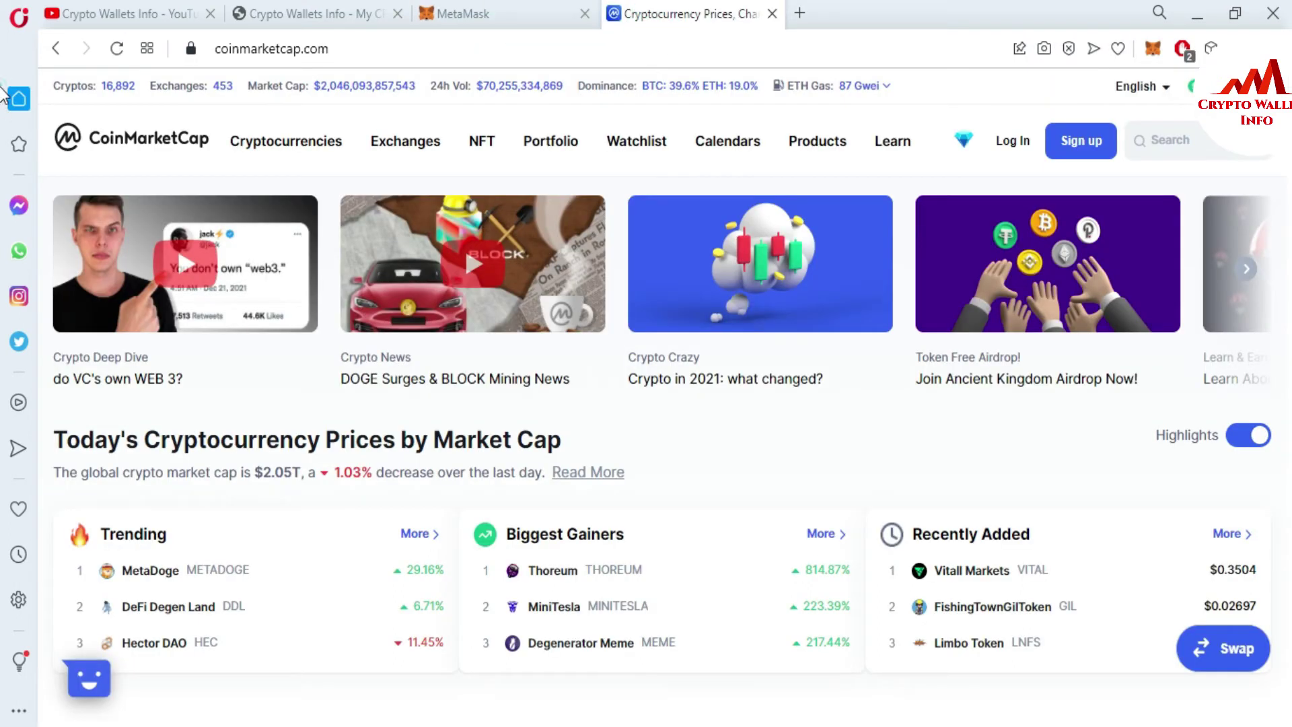
left_click(1177, 142)
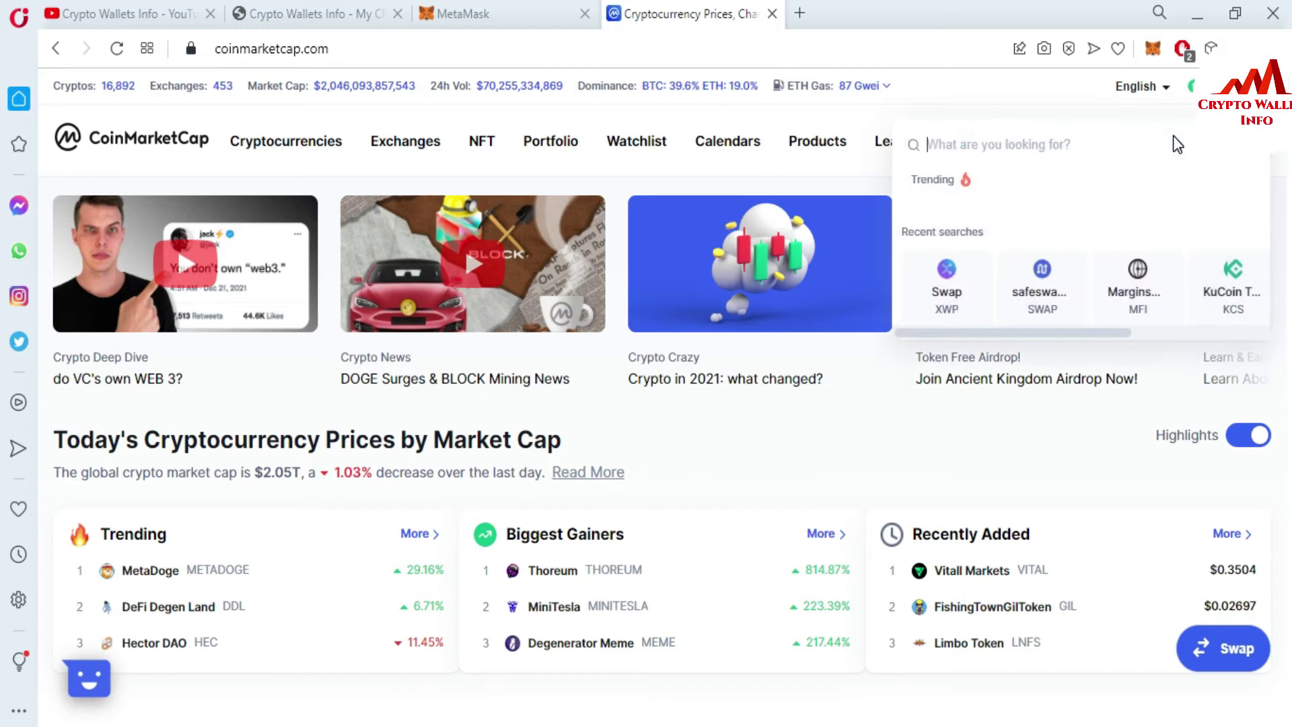
type("moo")
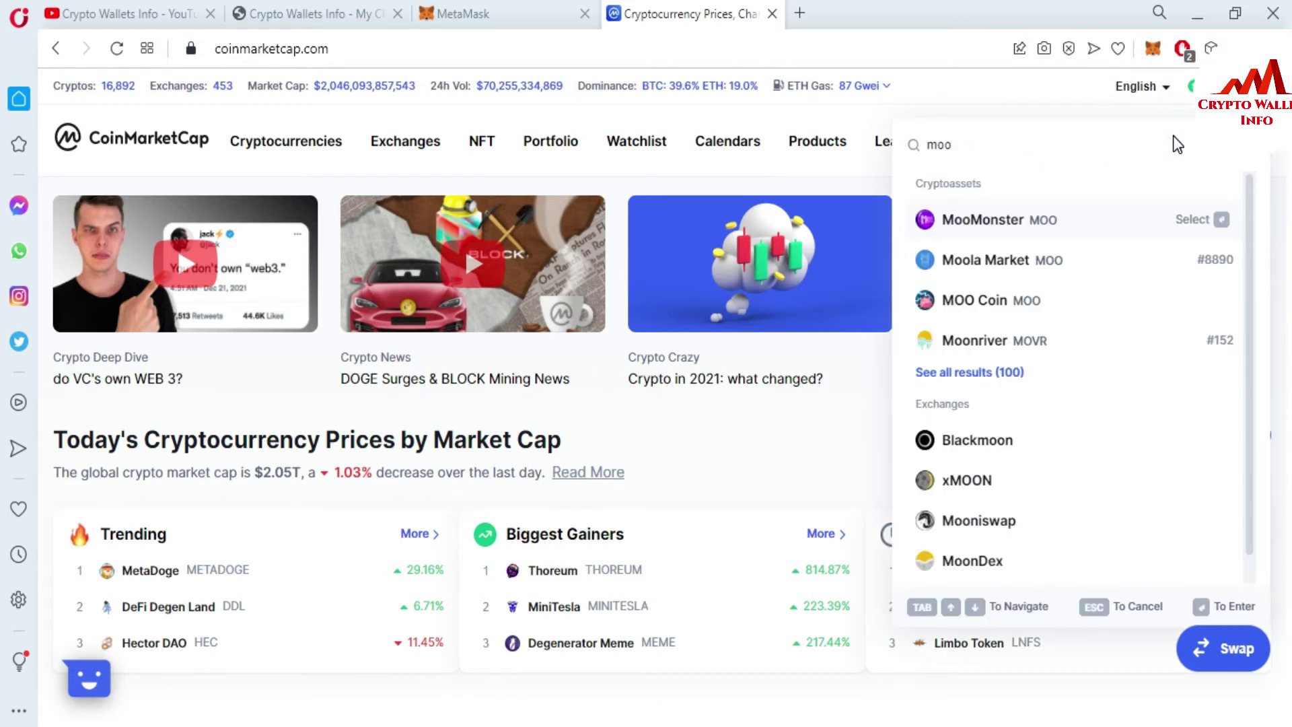
type("n")
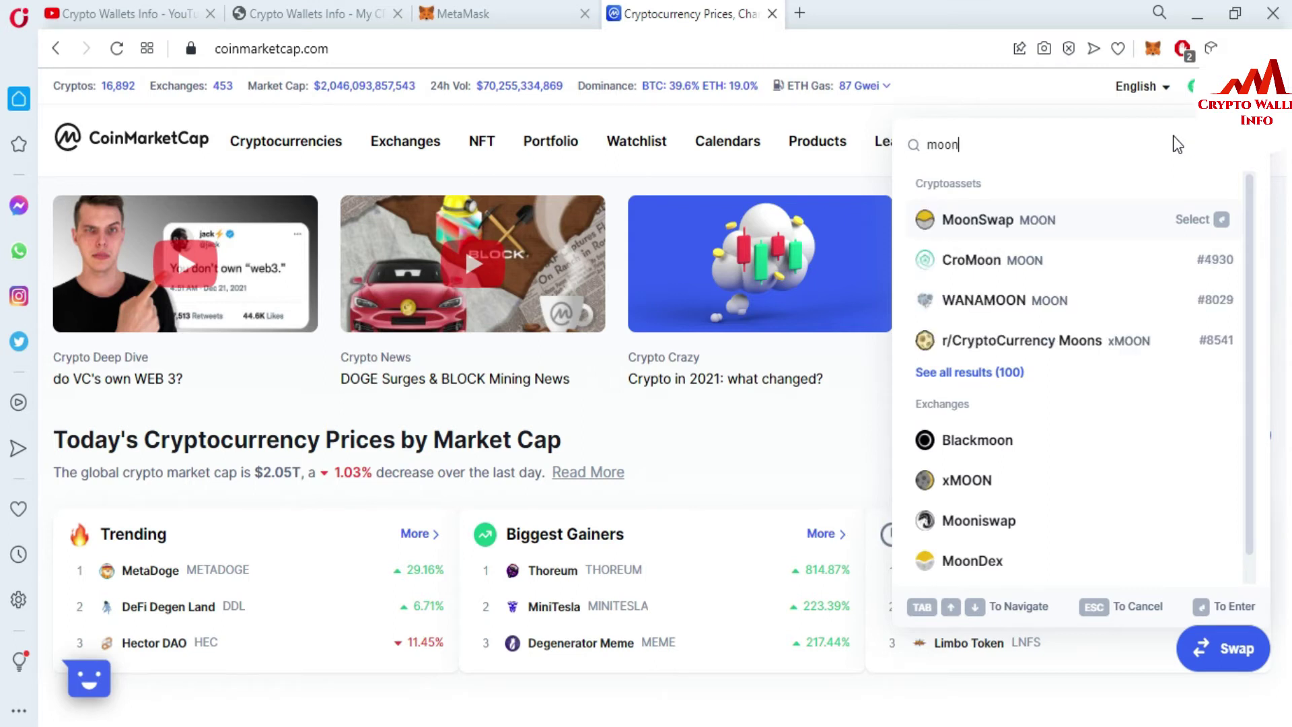
type("be")
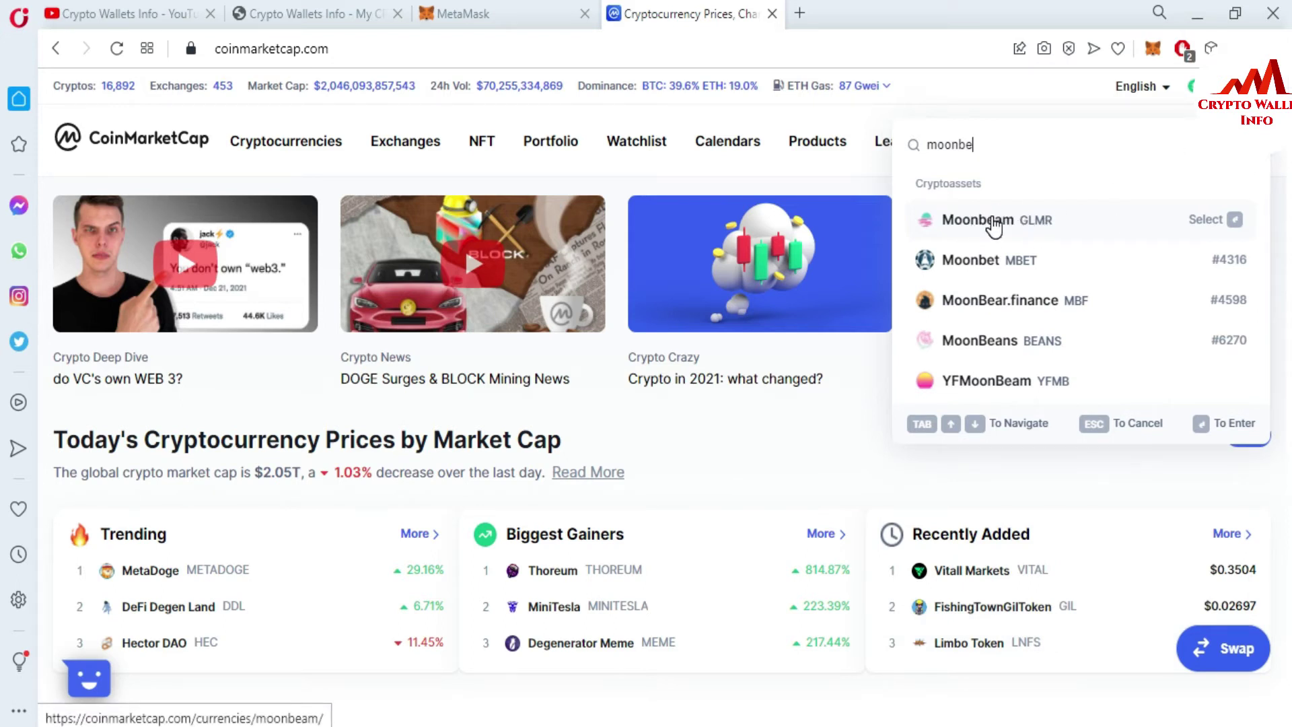
left_click(993, 224)
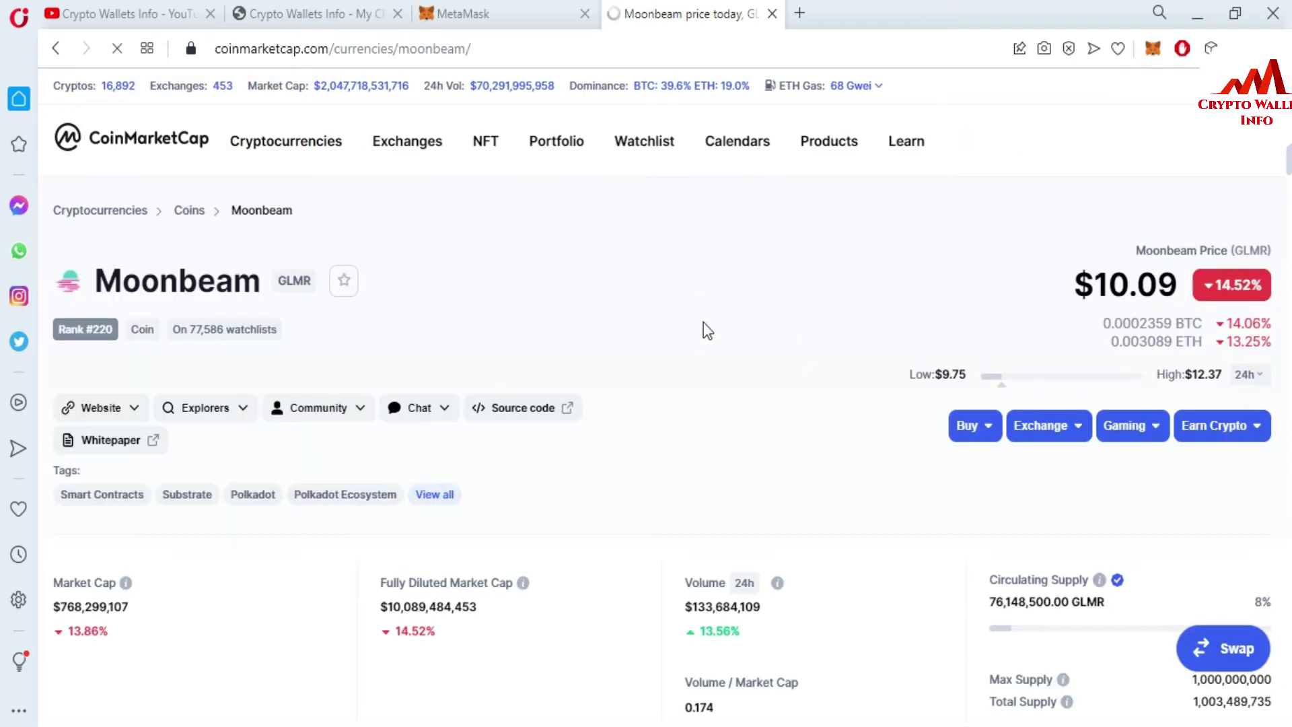
Show Moonbeam's entire price history by choosing ALL on the price chart.
left_click_drag(1071, 284, 1177, 281)
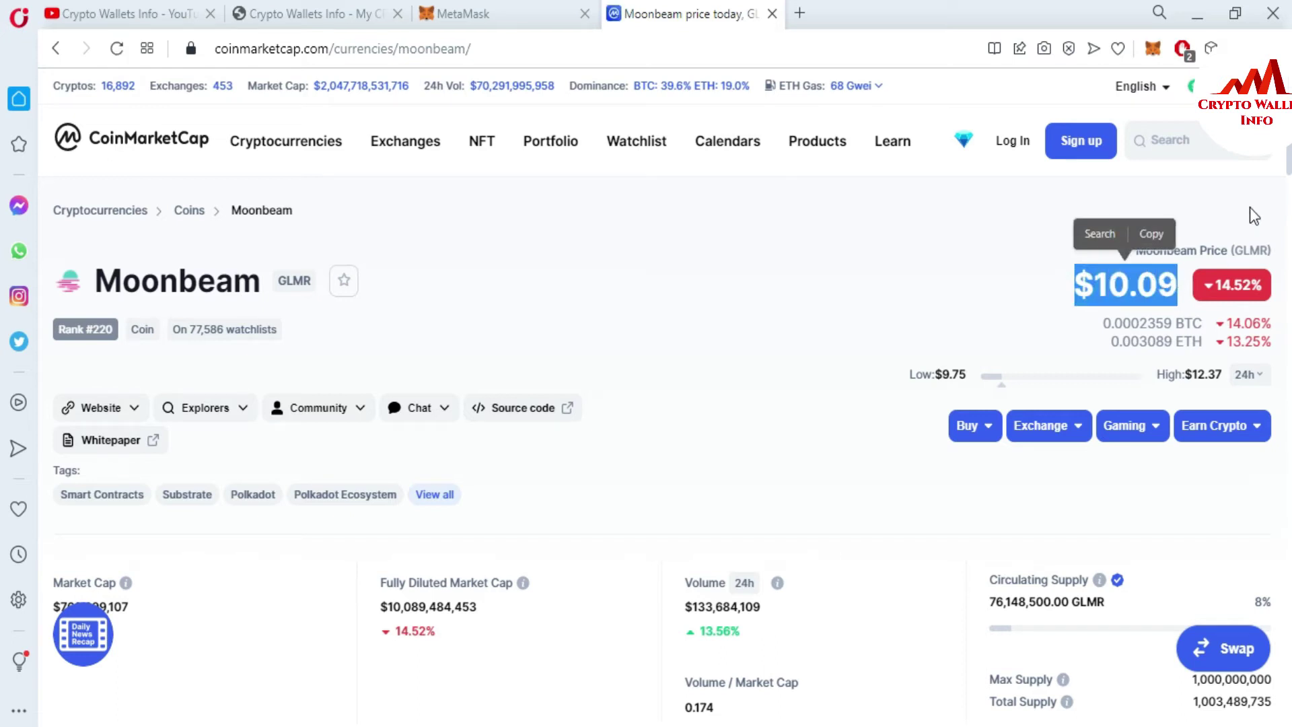
scroll(5, 196, "down", 3)
scroll(4, 195, "down", 5)
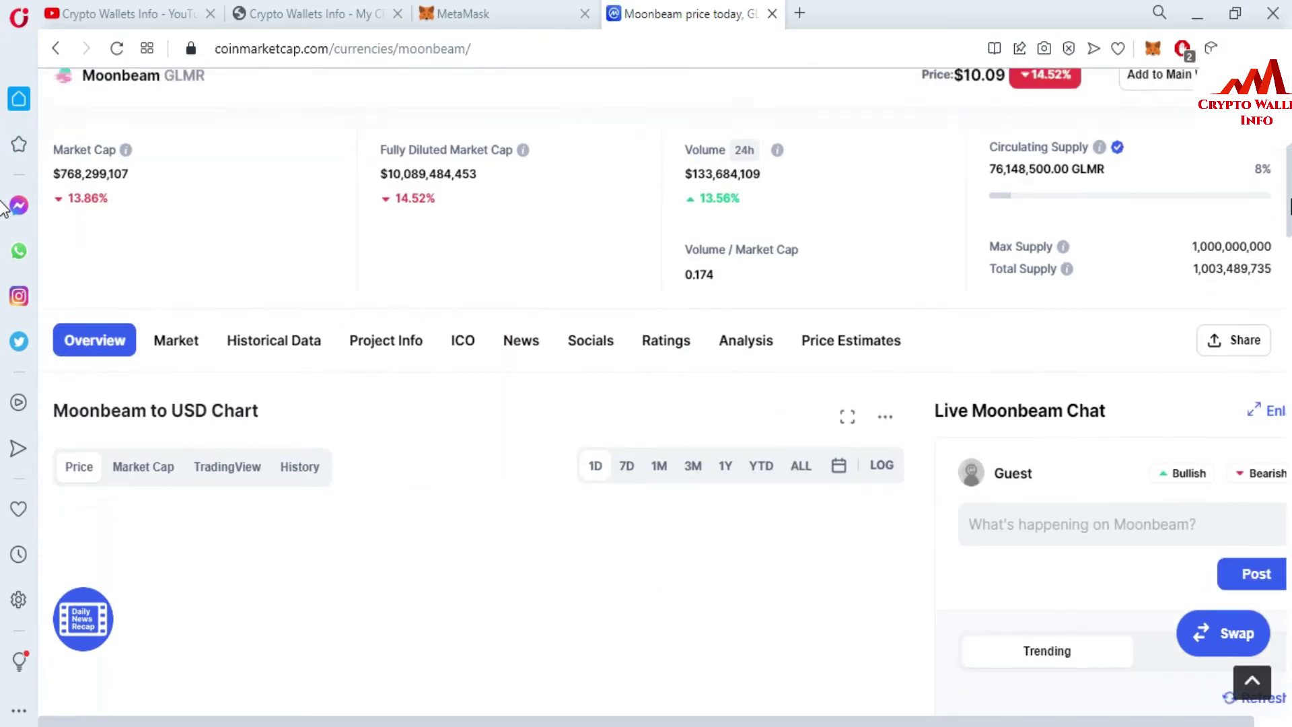
scroll(4, 255, "down", 3)
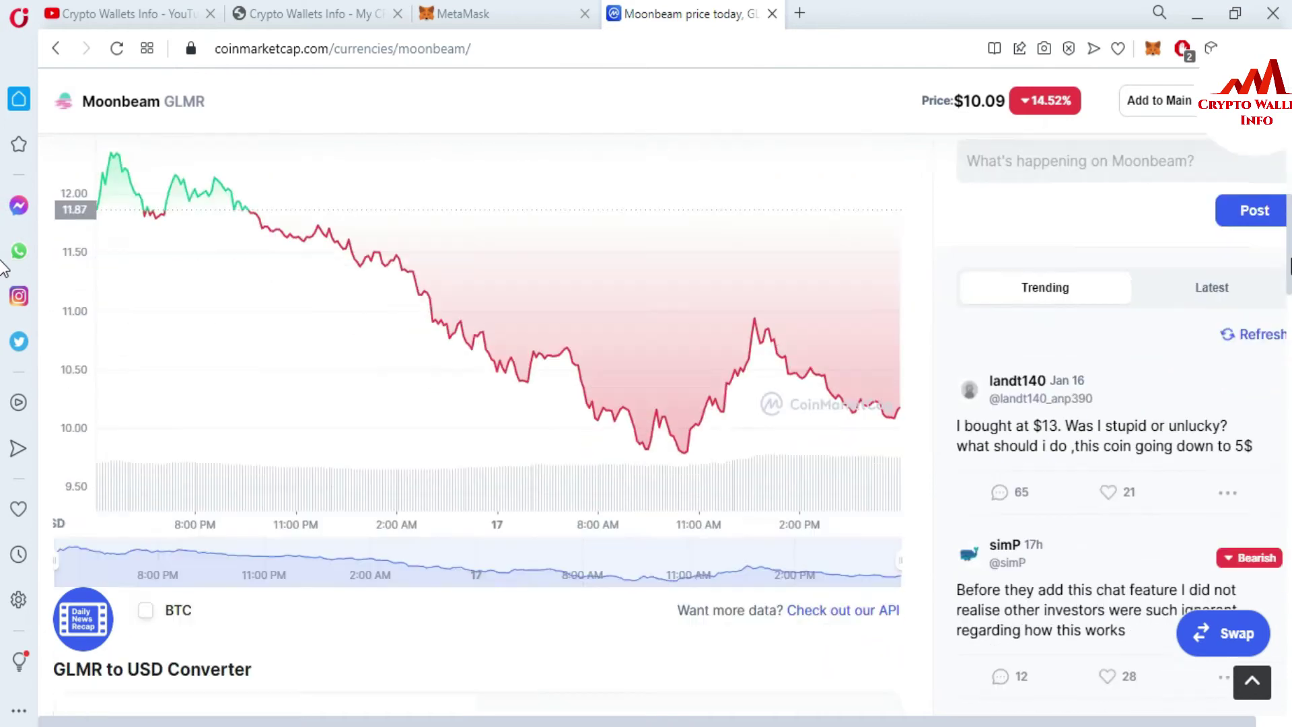
scroll(675, 256, "up", 3)
left_click(799, 199)
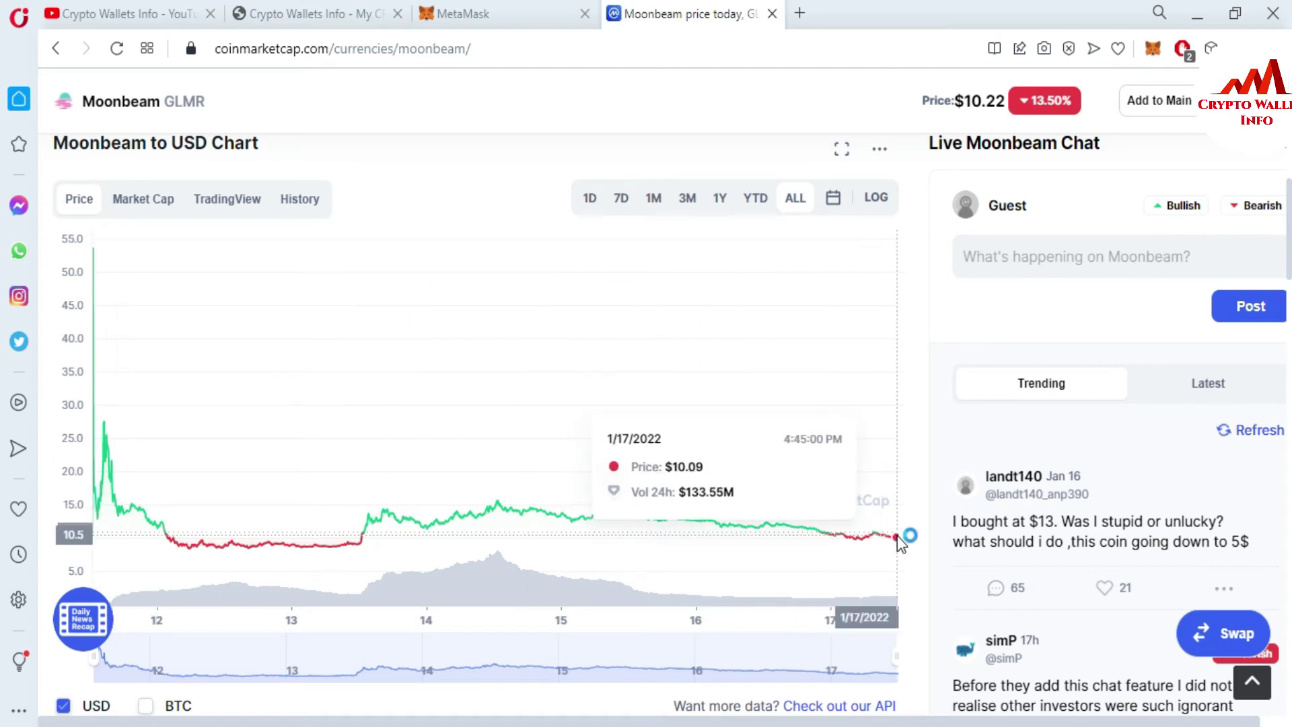
Expand Moonbeam's price statistics with Show more.
scroll(3, 249, "down", 1)
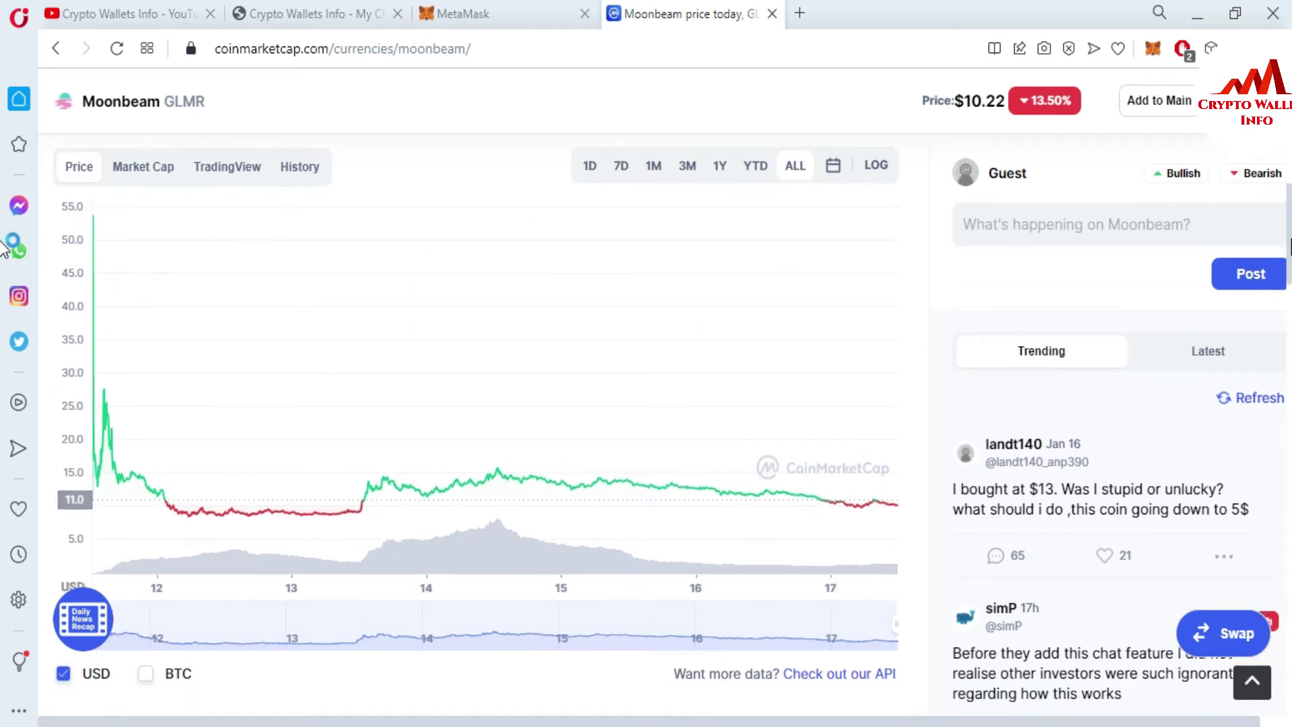
scroll(5, 222, "up", 5)
scroll(4, 457, "down", 13)
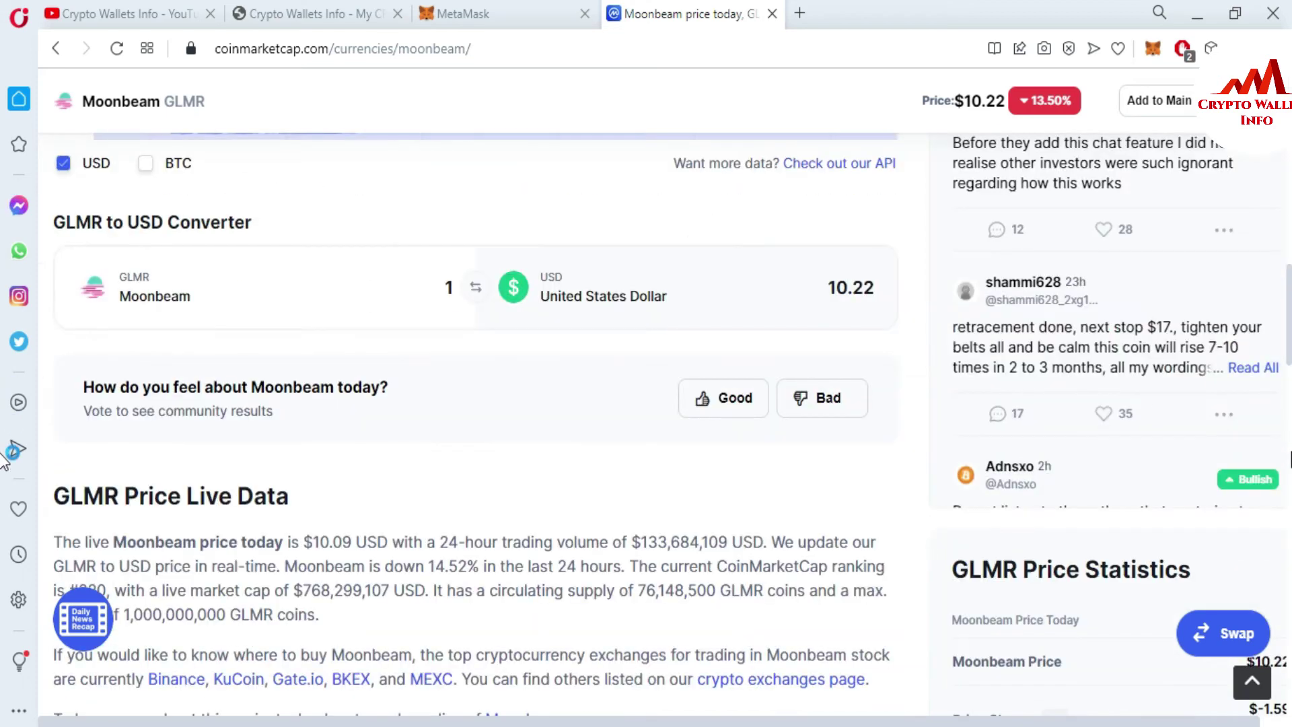
scroll(3, 461, "down", 10)
left_click(1122, 425)
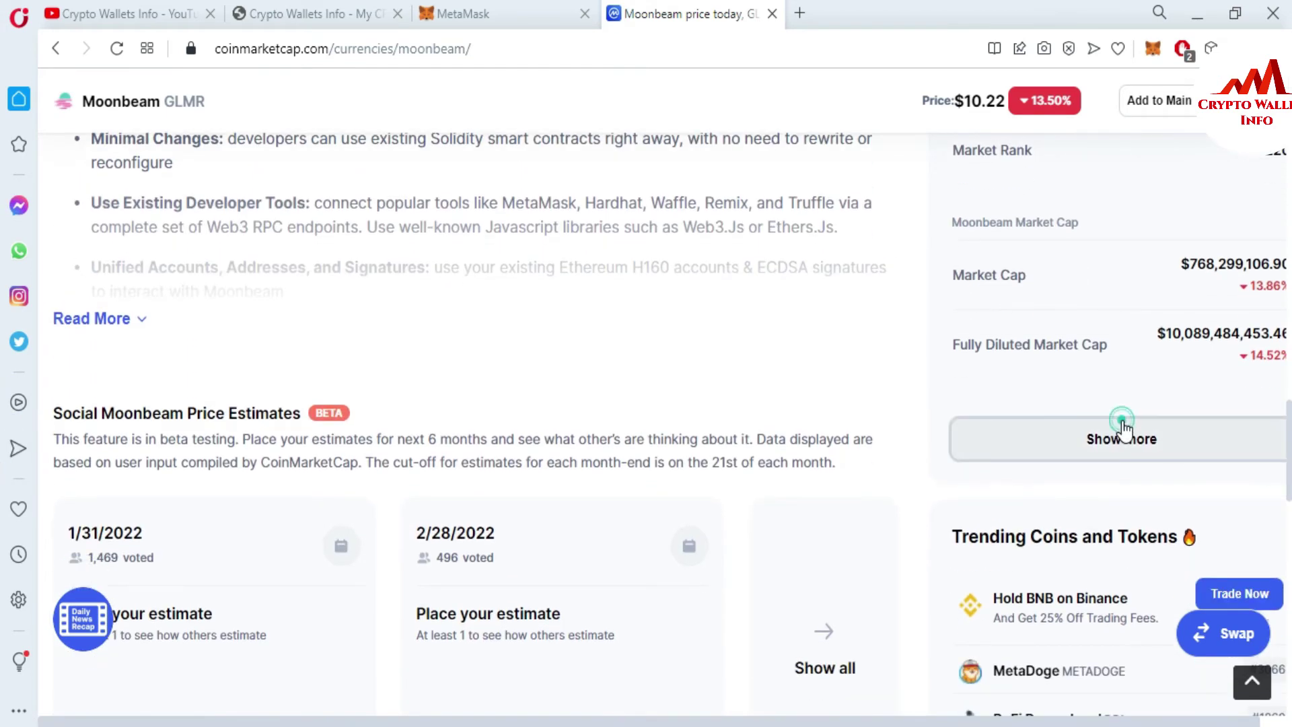
left_click_drag(841, 720, 868, 720)
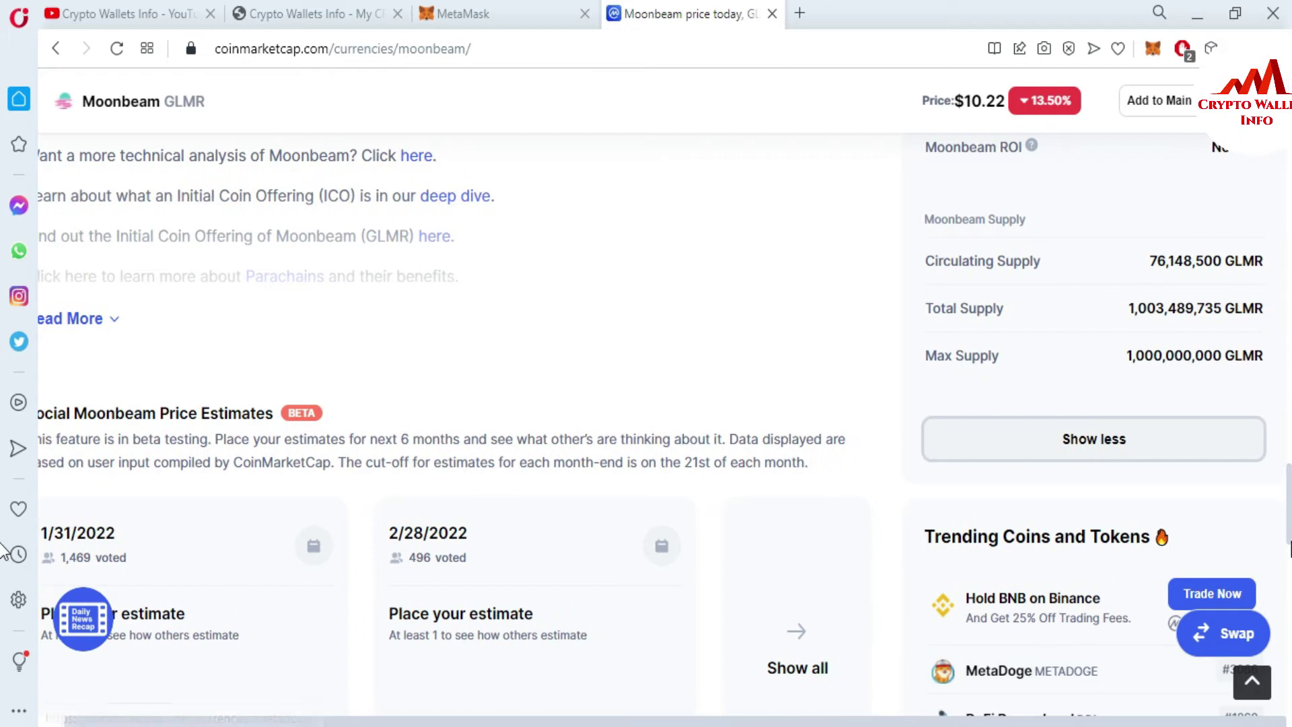
scroll(3, 474, "up", 3)
scroll(3, 474, "up", 1)
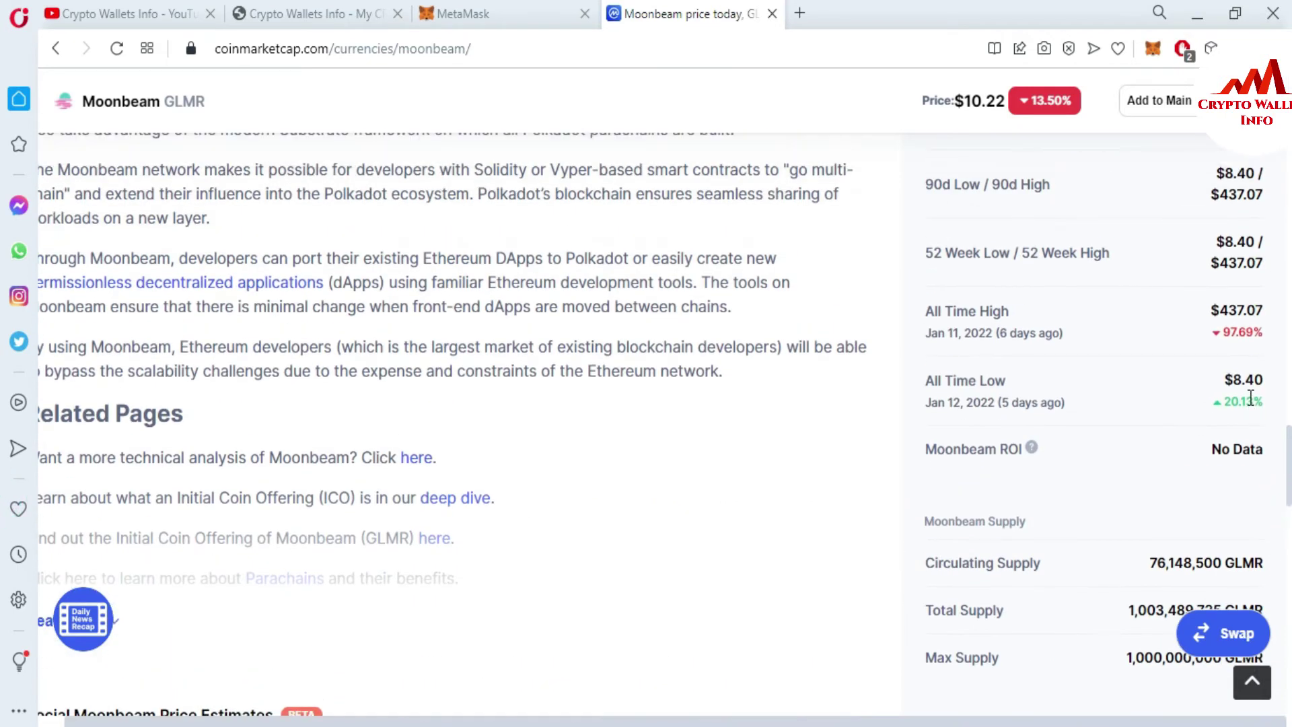
Highlight the All Time Low and All Time High (437.07) values in the statistics.
left_click_drag(1250, 381, 1266, 382)
left_click_drag(1220, 310, 1266, 310)
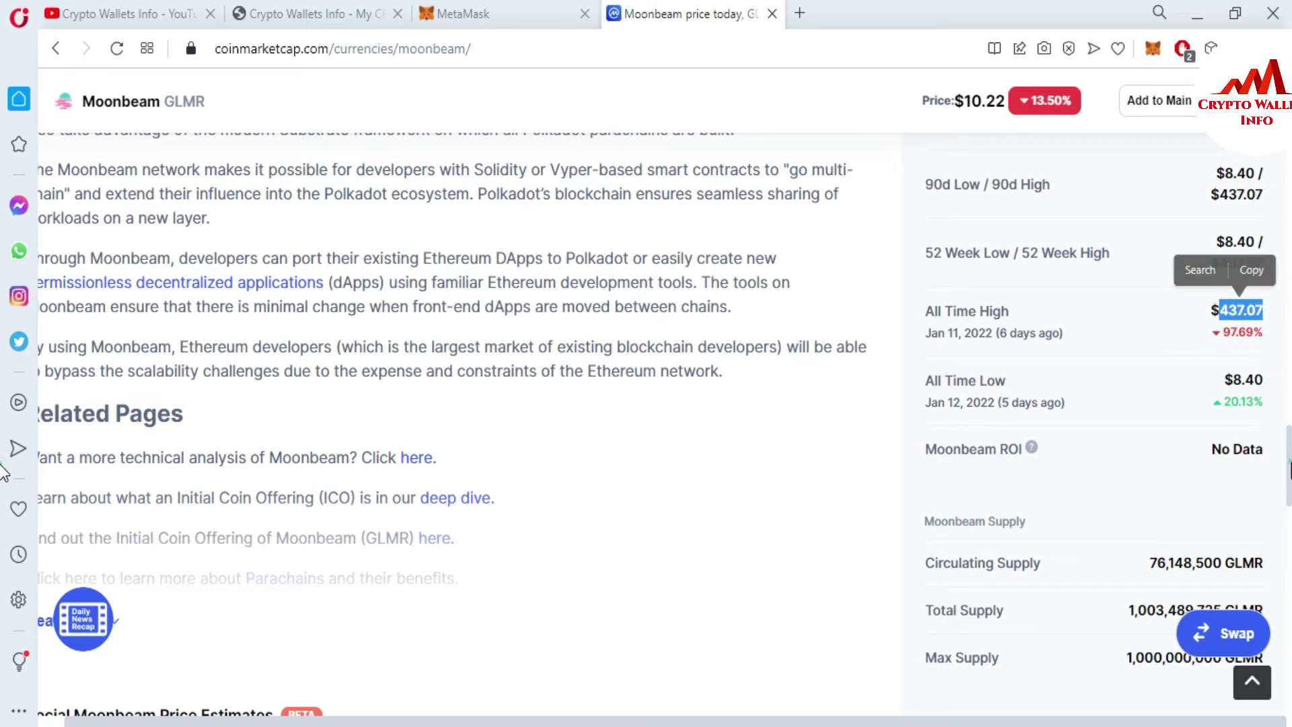
scroll(3, 538, "down", 5)
left_click_drag(1288, 491, 1286, 443)
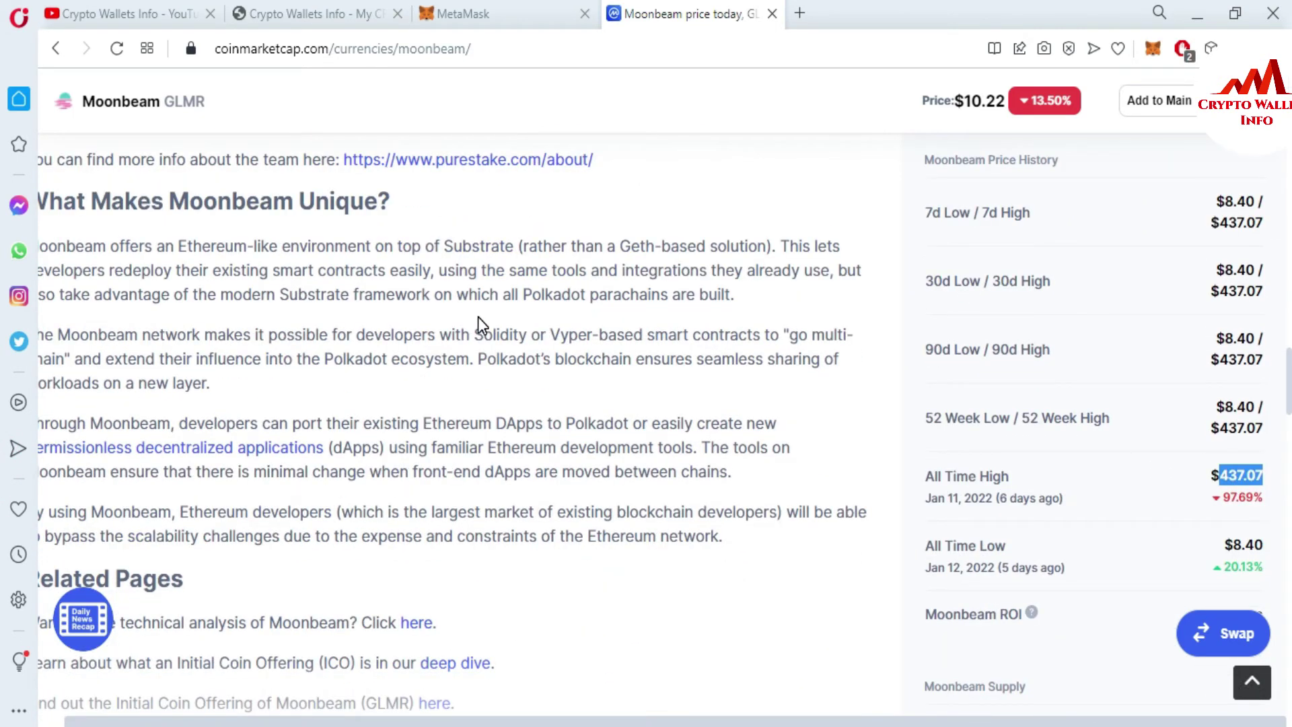
left_click(247, 300)
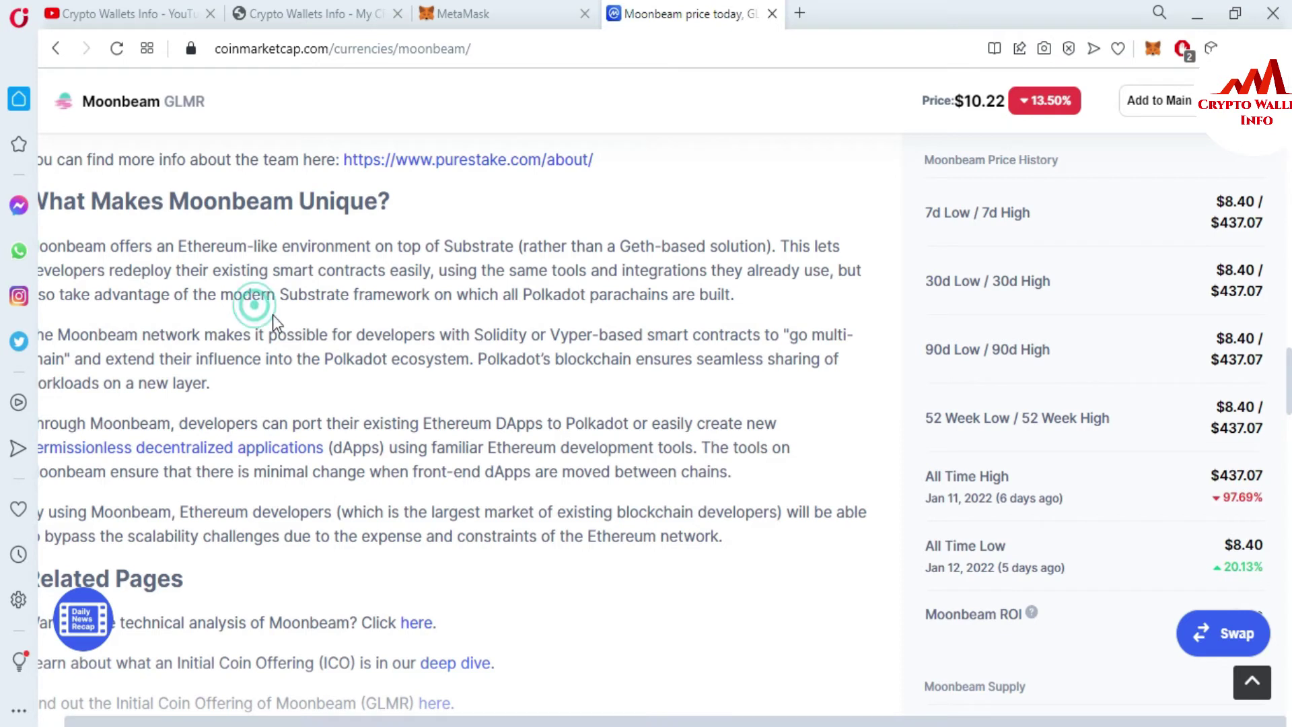
left_click(501, 715)
left_click_drag(501, 714, 333, 692)
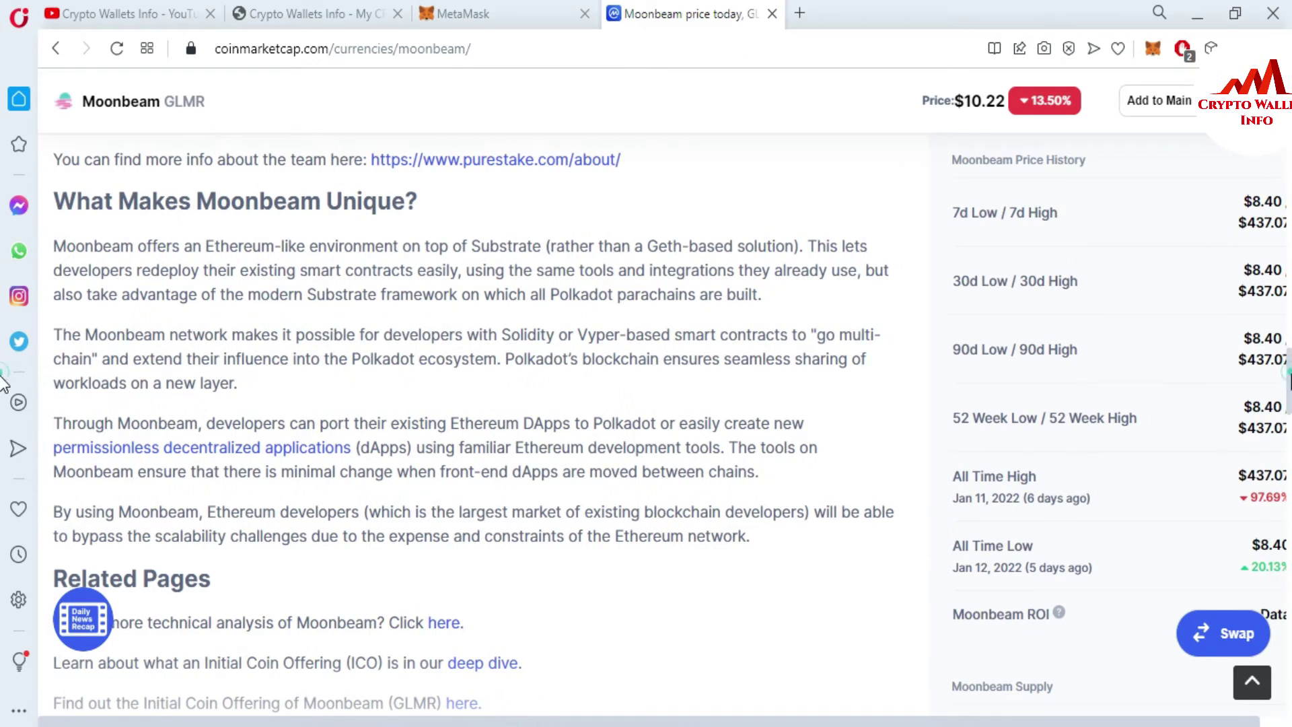
scroll(6, 380, "down", 15)
scroll(4, 515, "up", 1)
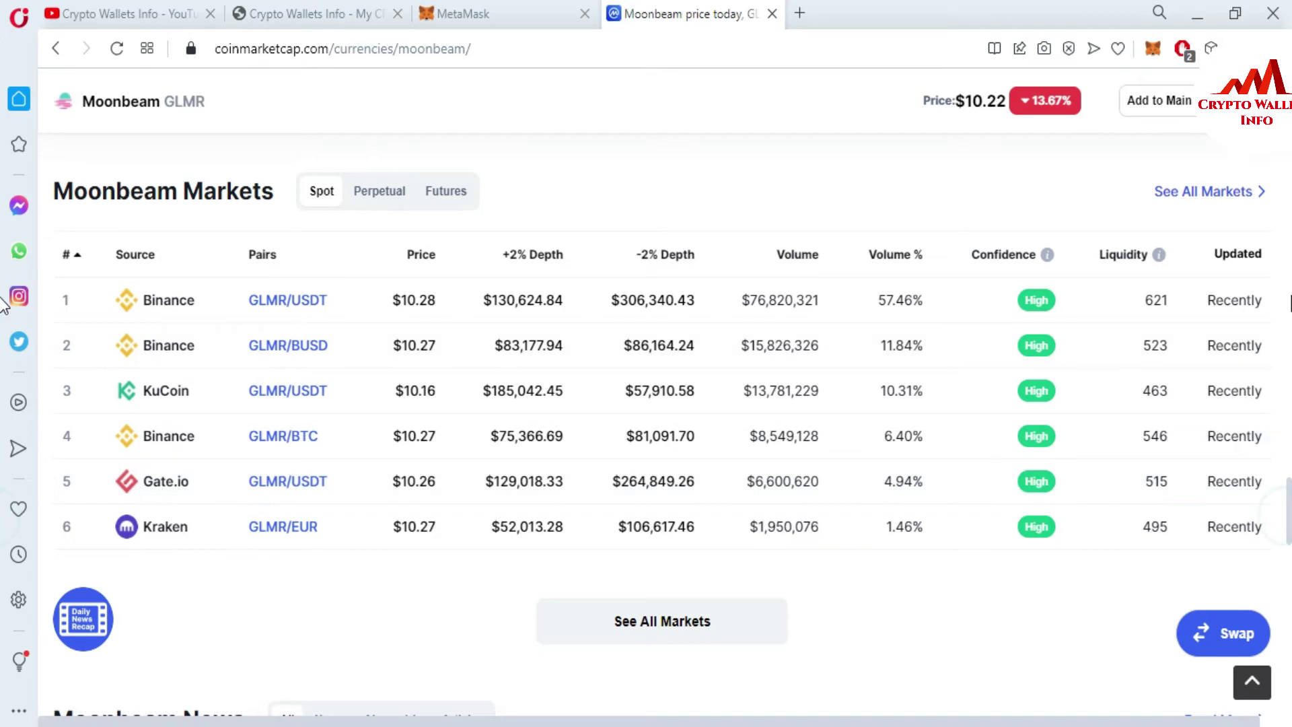
Open the official moonbeam.network website from the coin page's Website link.
key("Home")
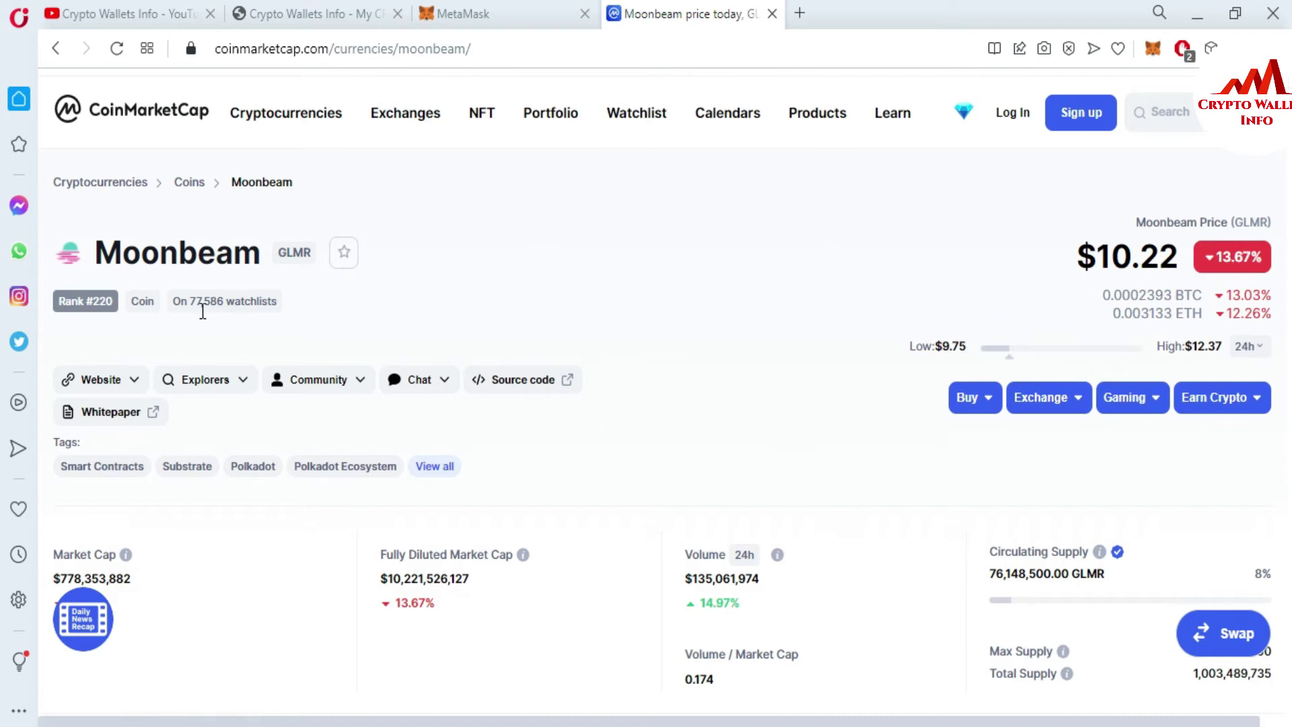
mouse_move(131, 389)
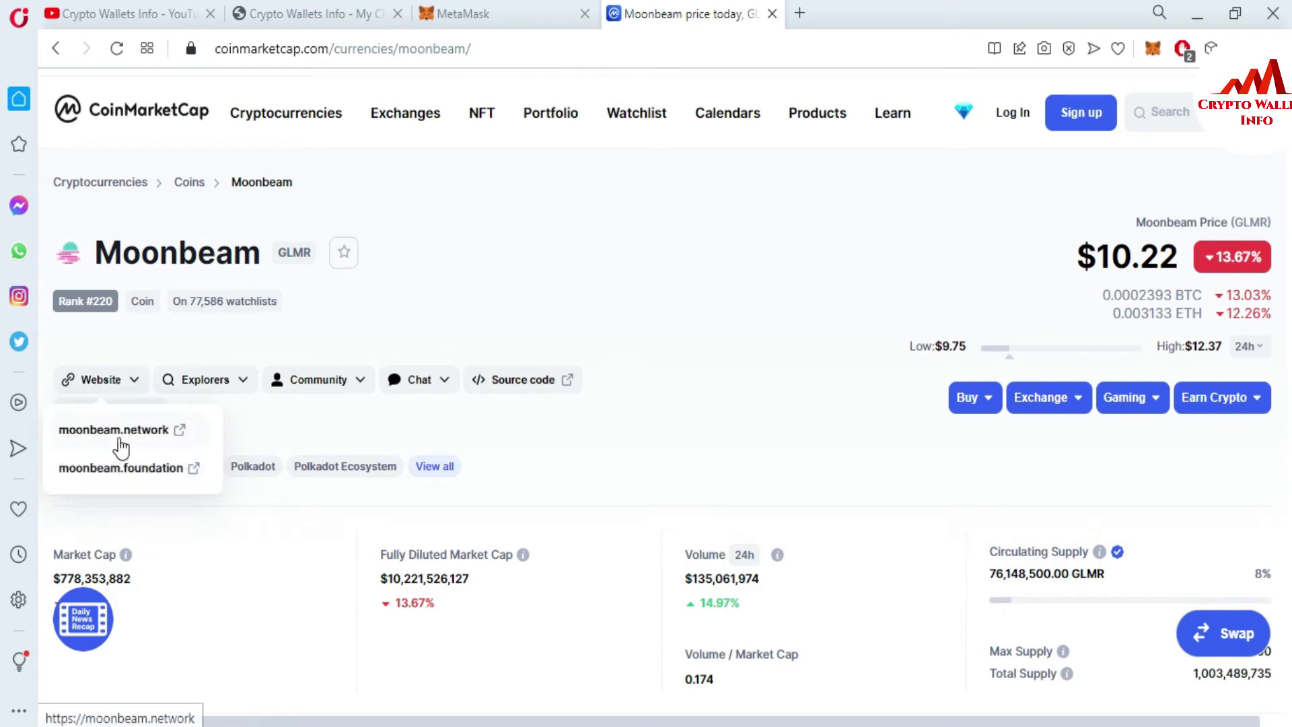
left_click(142, 437)
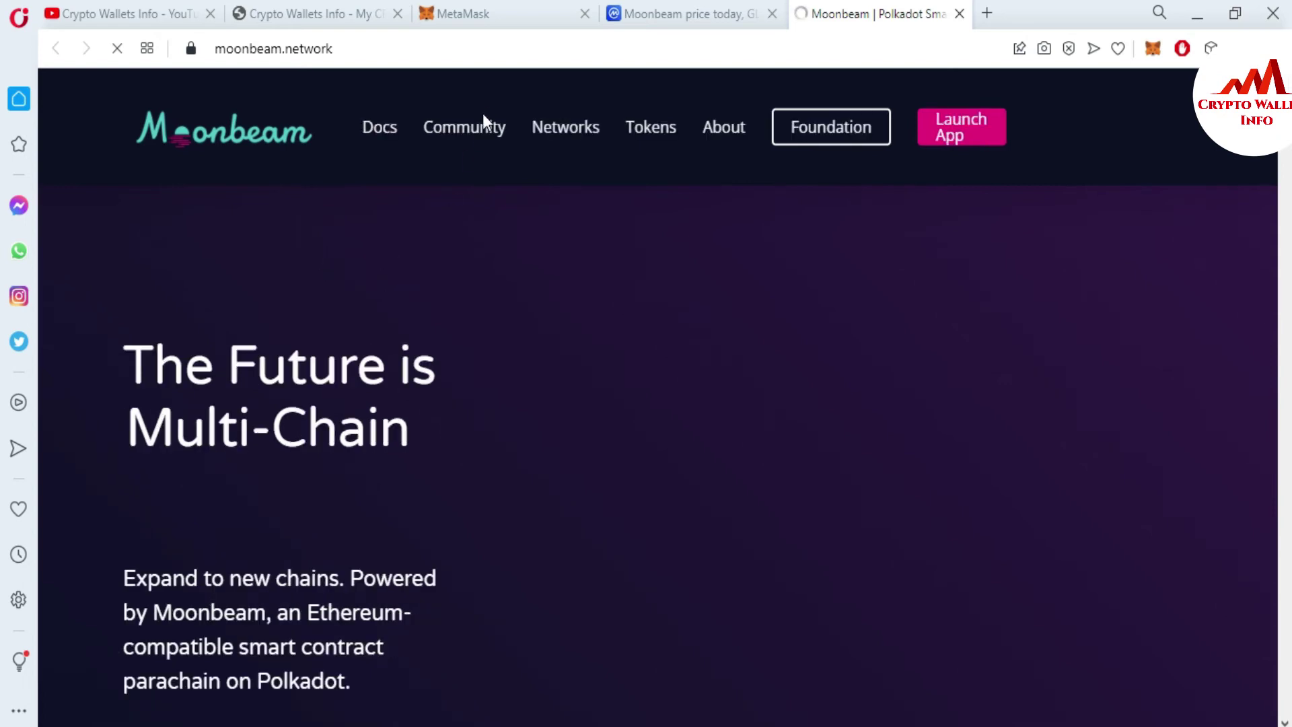
Browse the Moonbeam homepage's Networks menu and scroll to 'The Easiest Path to Multi-Chain'.
mouse_move(592, 124)
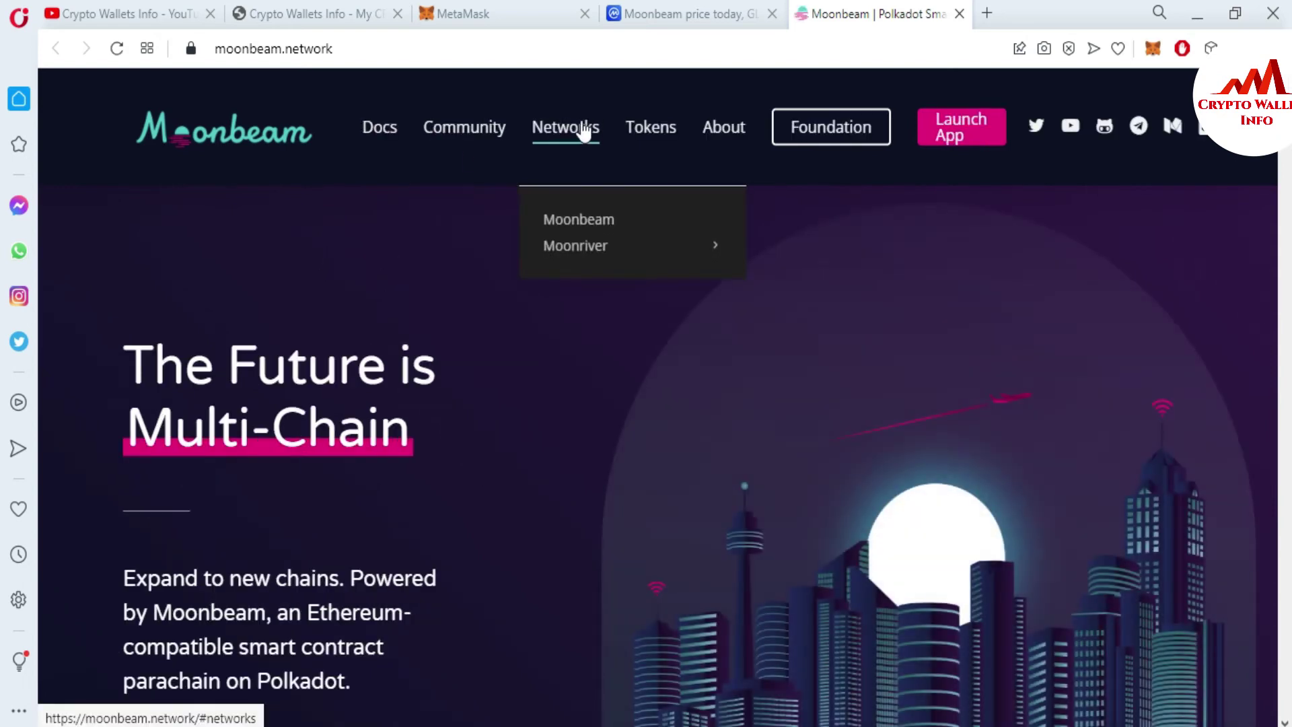
mouse_move(594, 259)
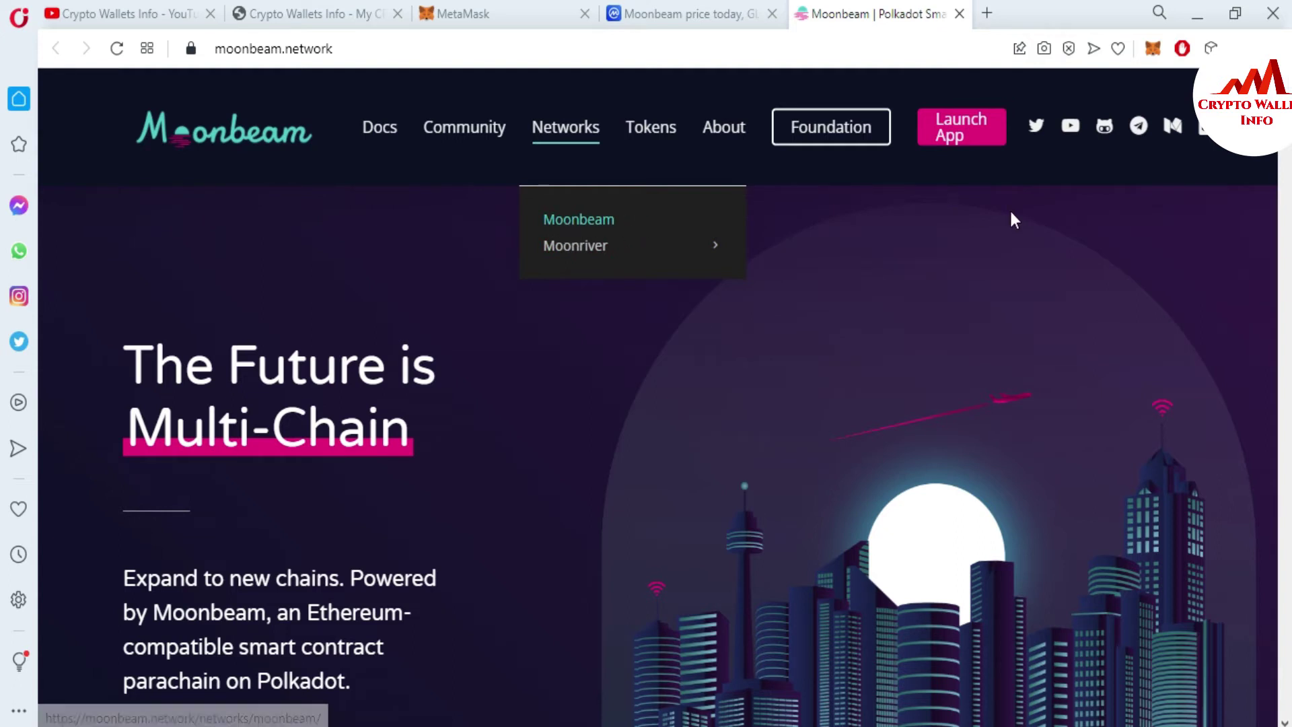
scroll(3, 119, "down", 10)
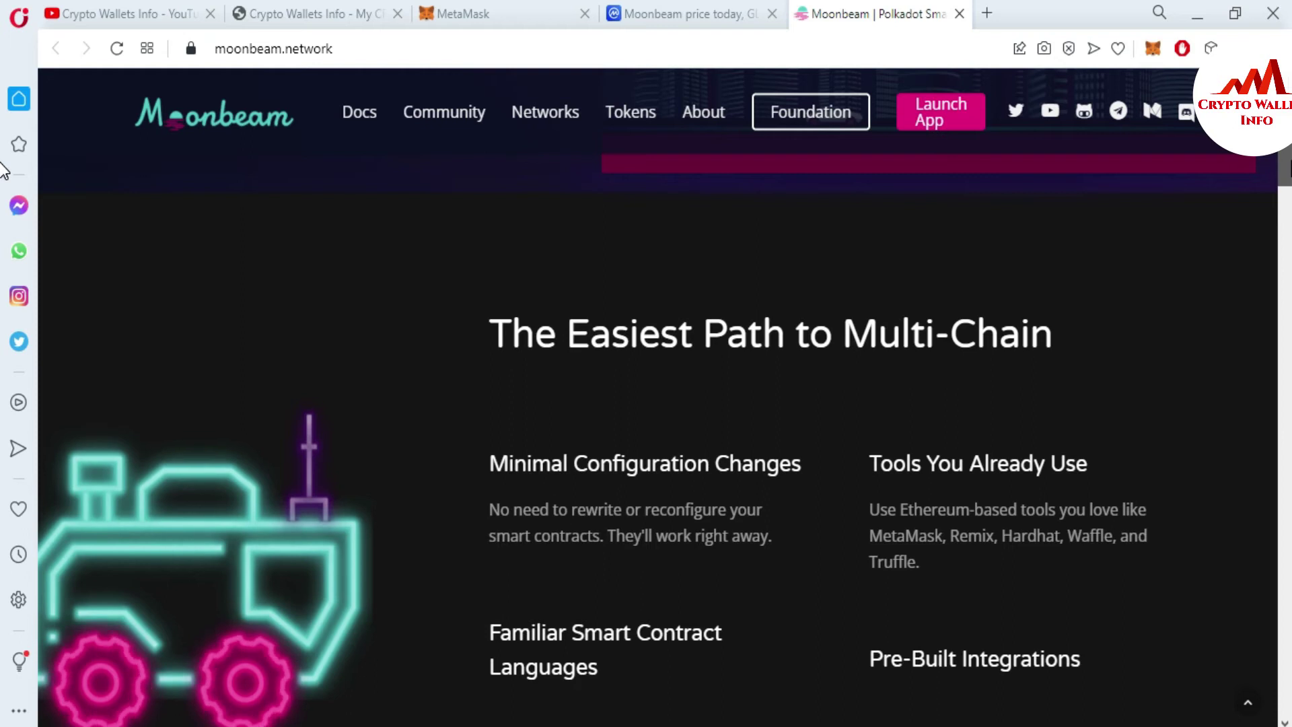
scroll(4, 170, "down", 1)
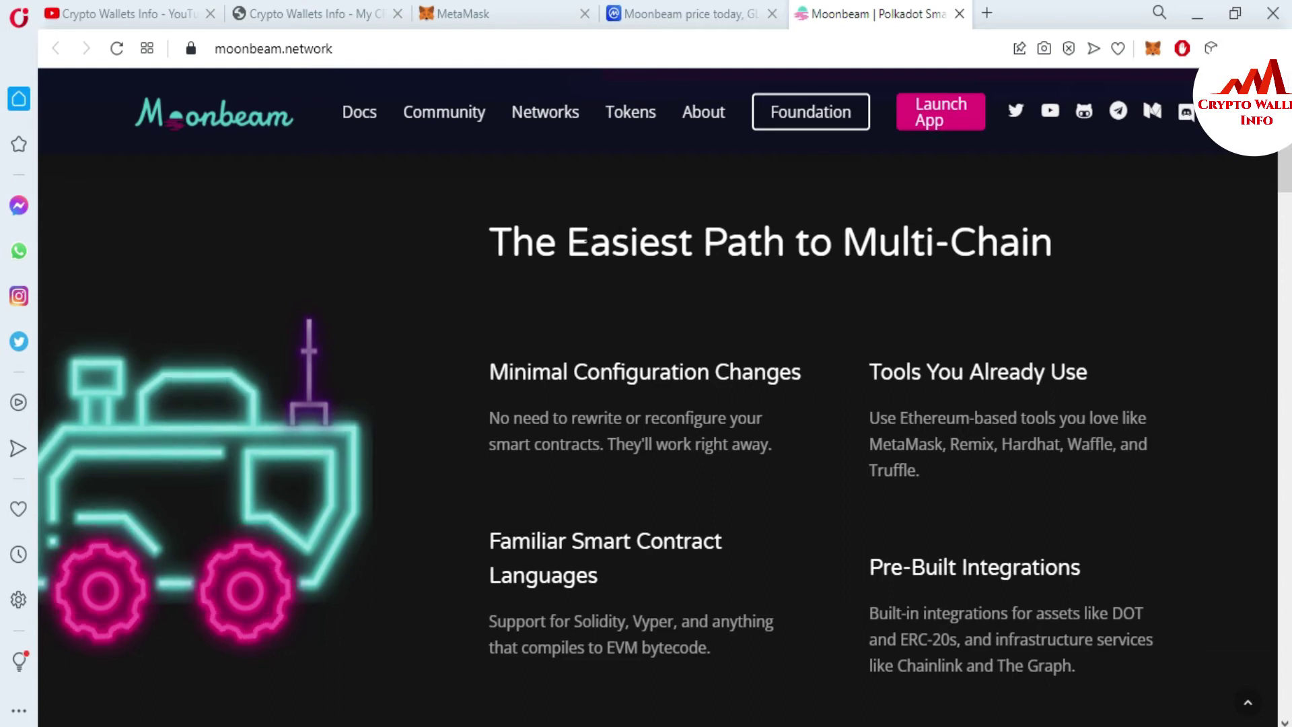
Paste 'Moonbeam' from the Notepad notes into the Network Name field.
left_click(465, 15)
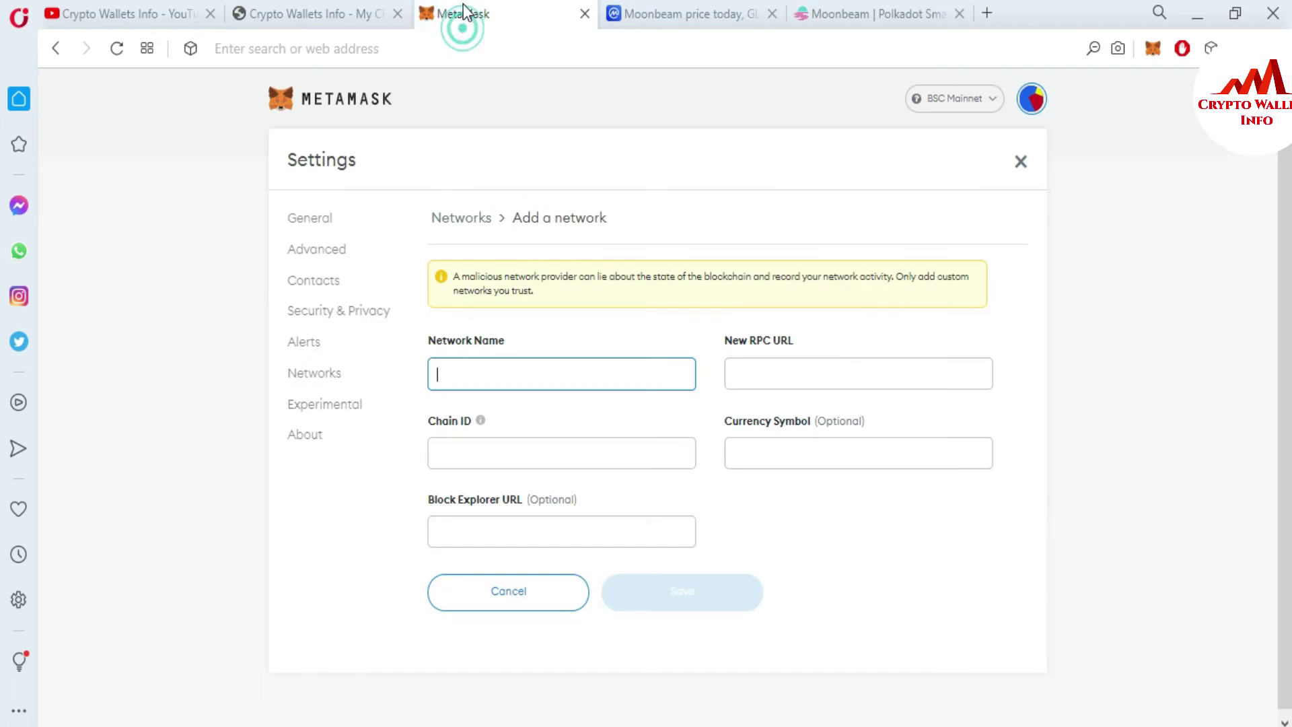
key("alt+Tab")
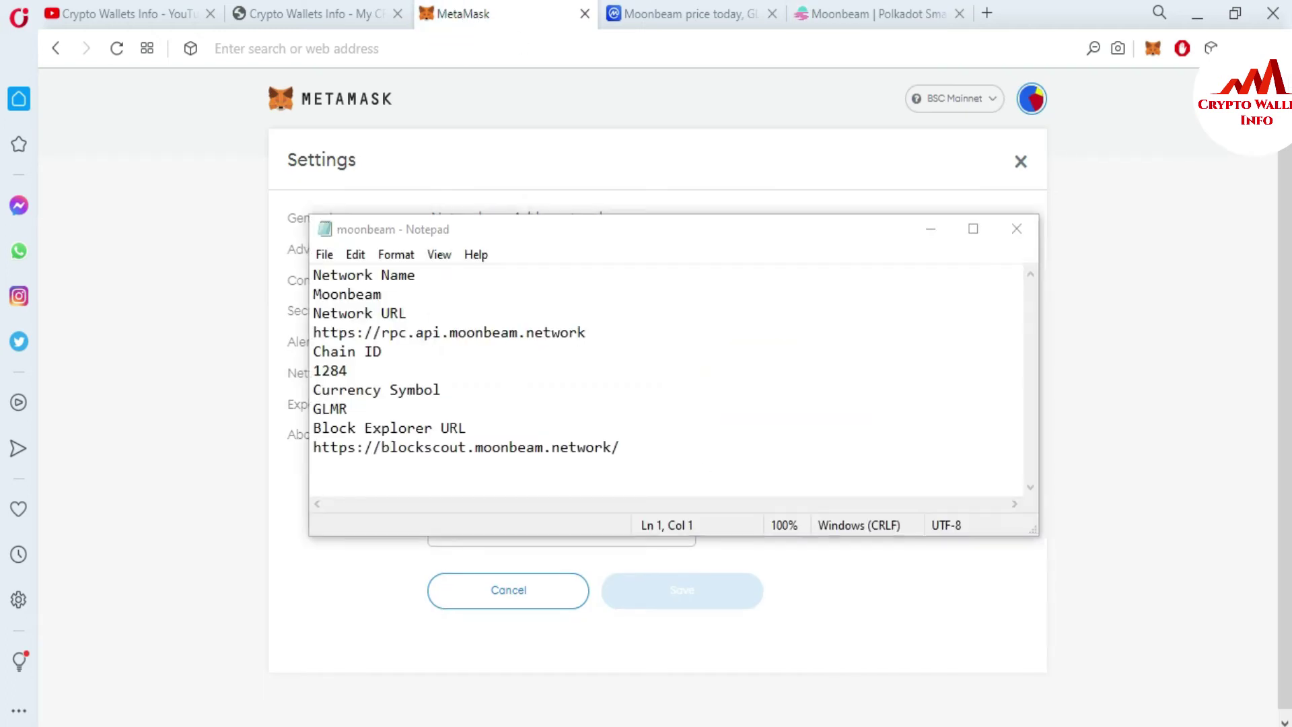
left_click_drag(564, 235, 1168, 171)
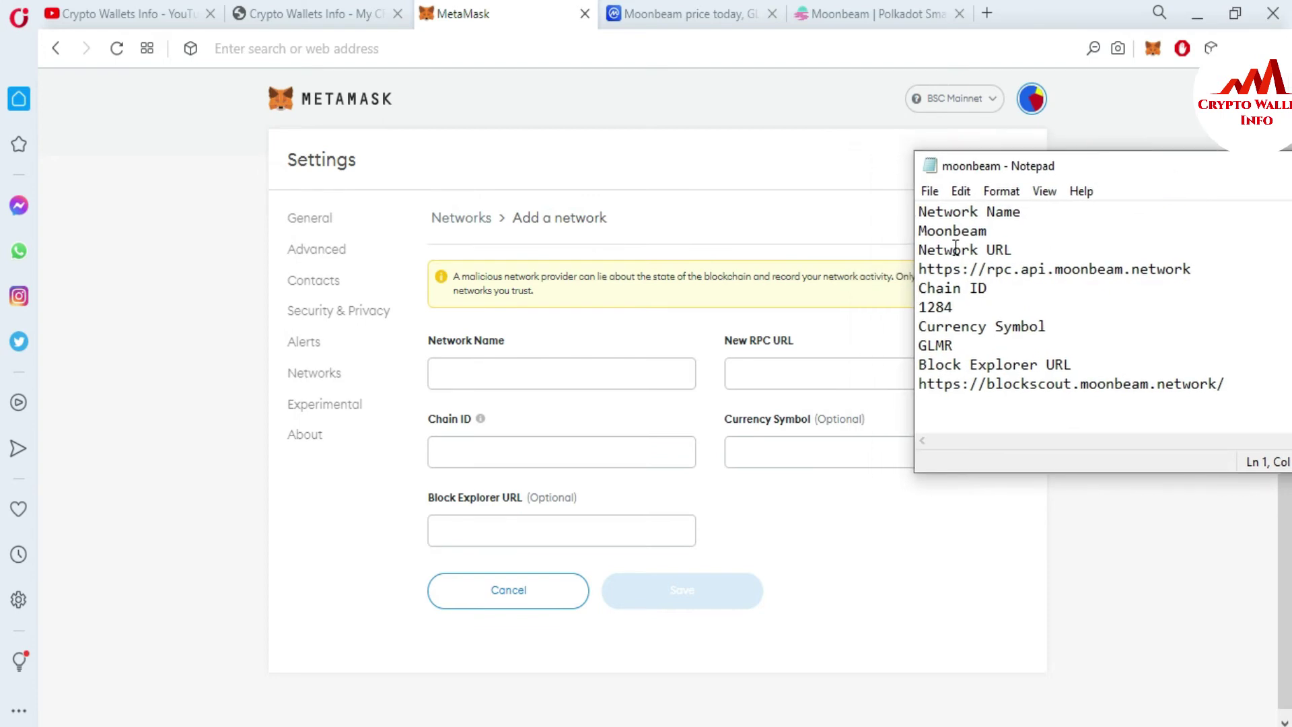
left_click_drag(993, 232, 919, 232)
key("ctrl+c")
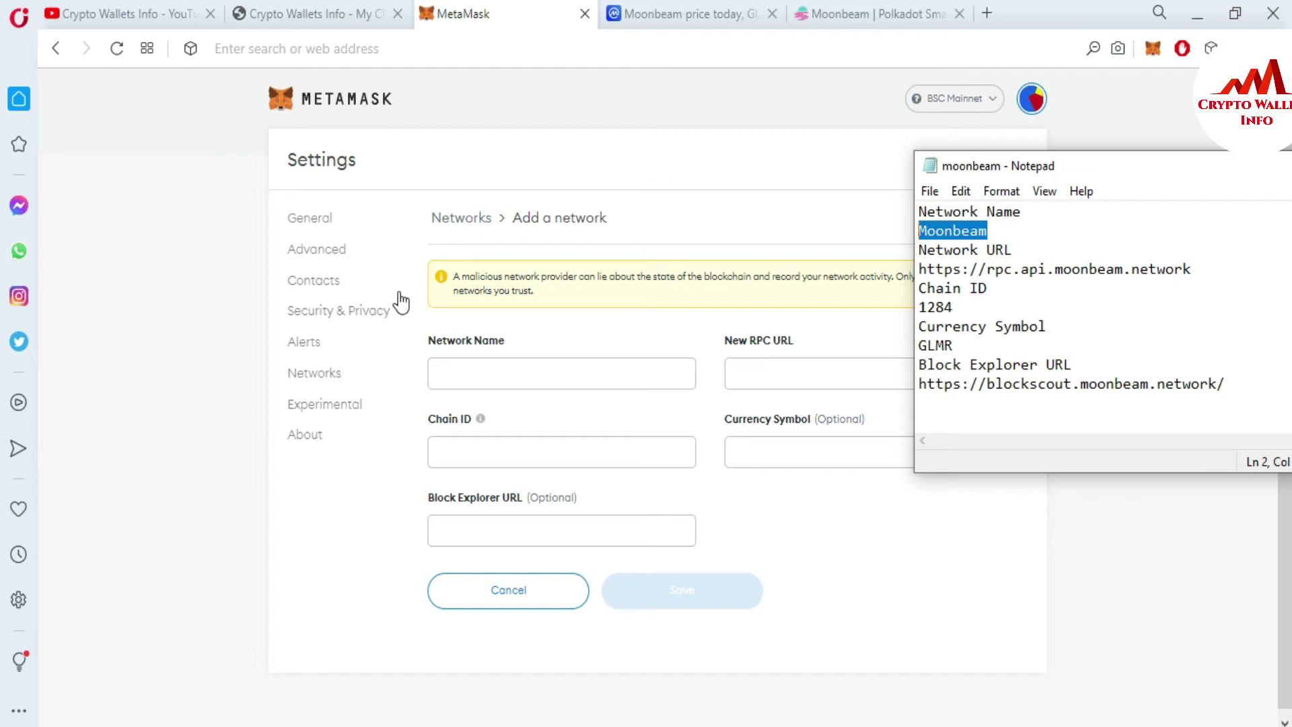
left_click(453, 379)
key("ctrl+v")
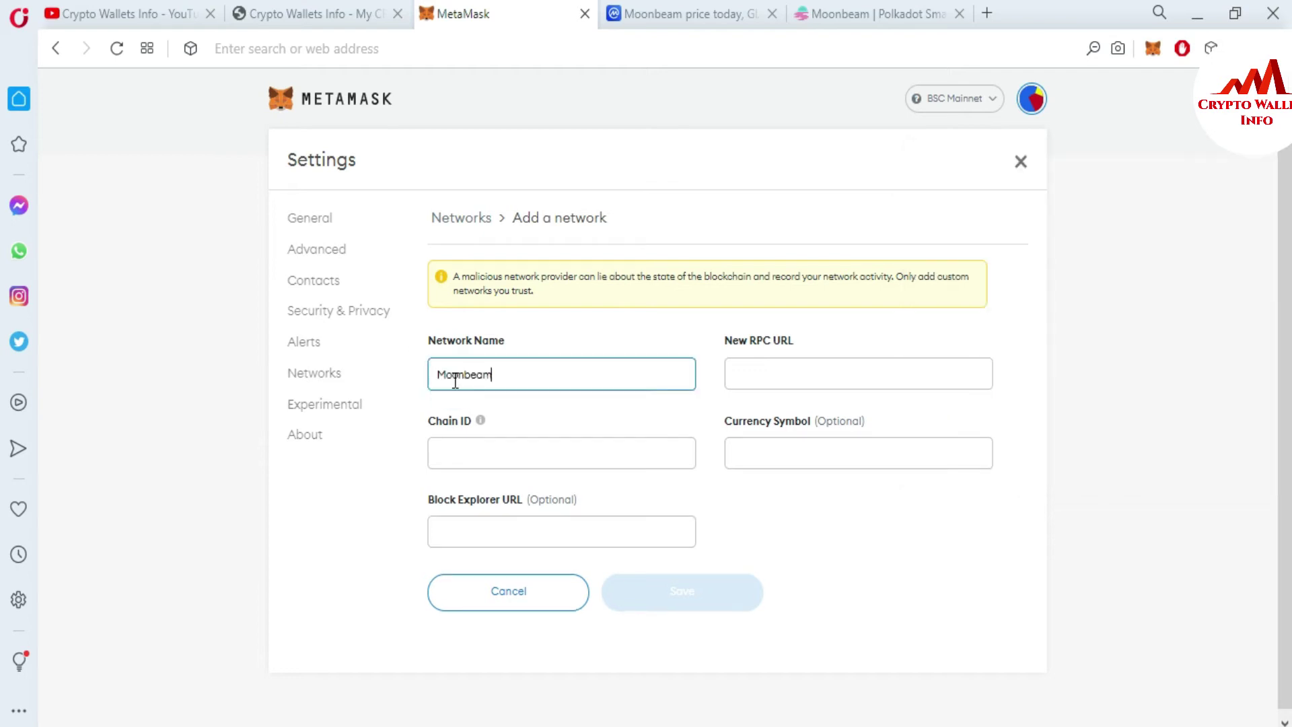
left_click(762, 372)
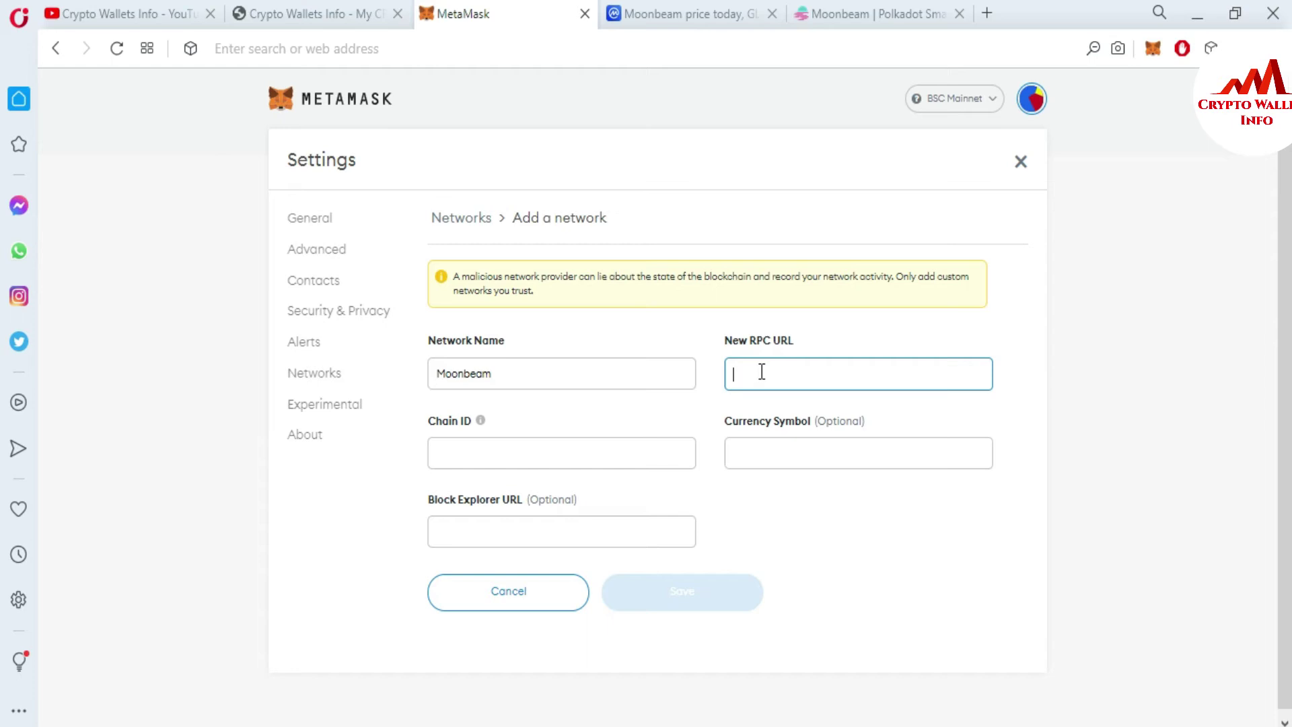
key("alt+Tab")
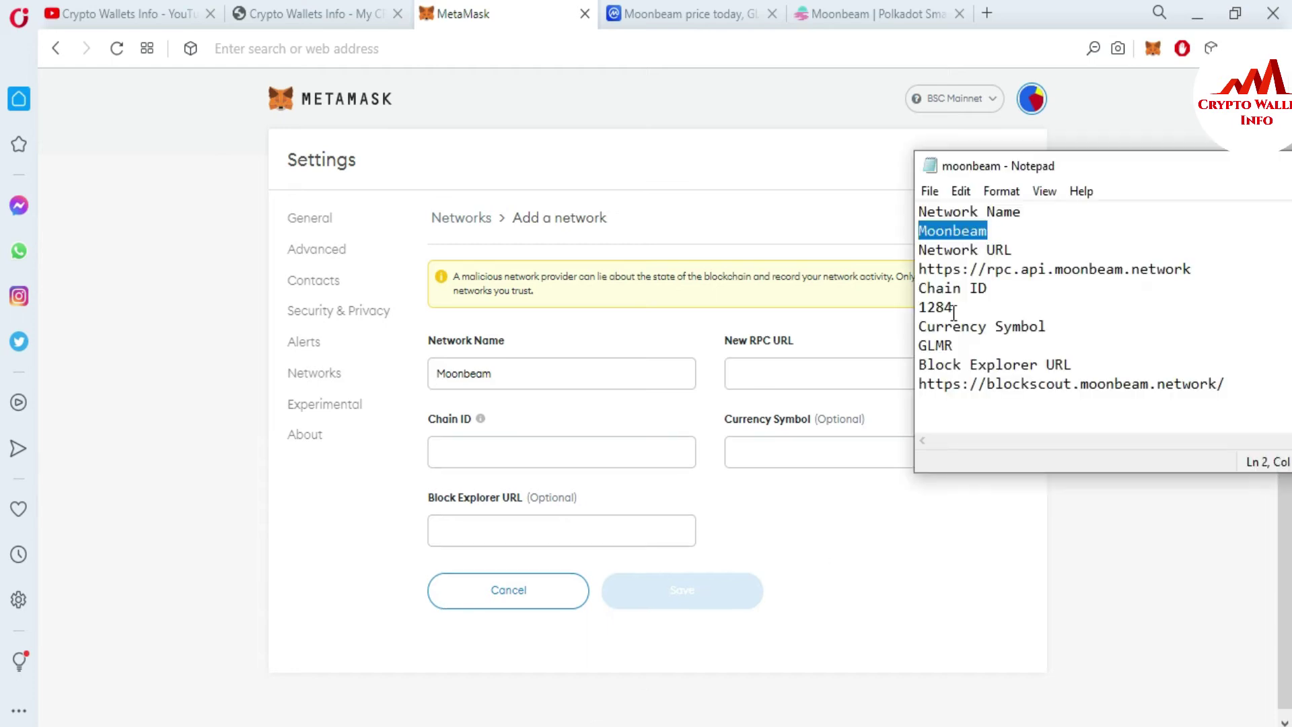
left_click_drag(918, 269, 1212, 270)
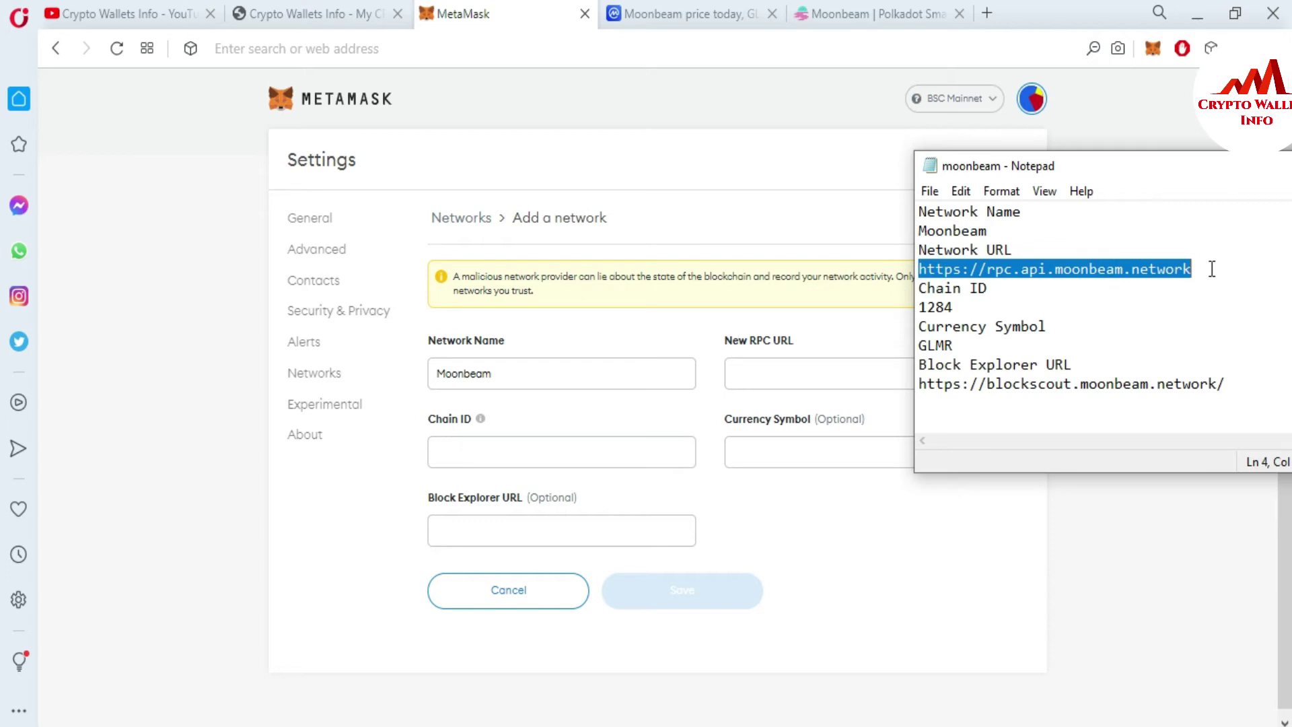
left_click(841, 383)
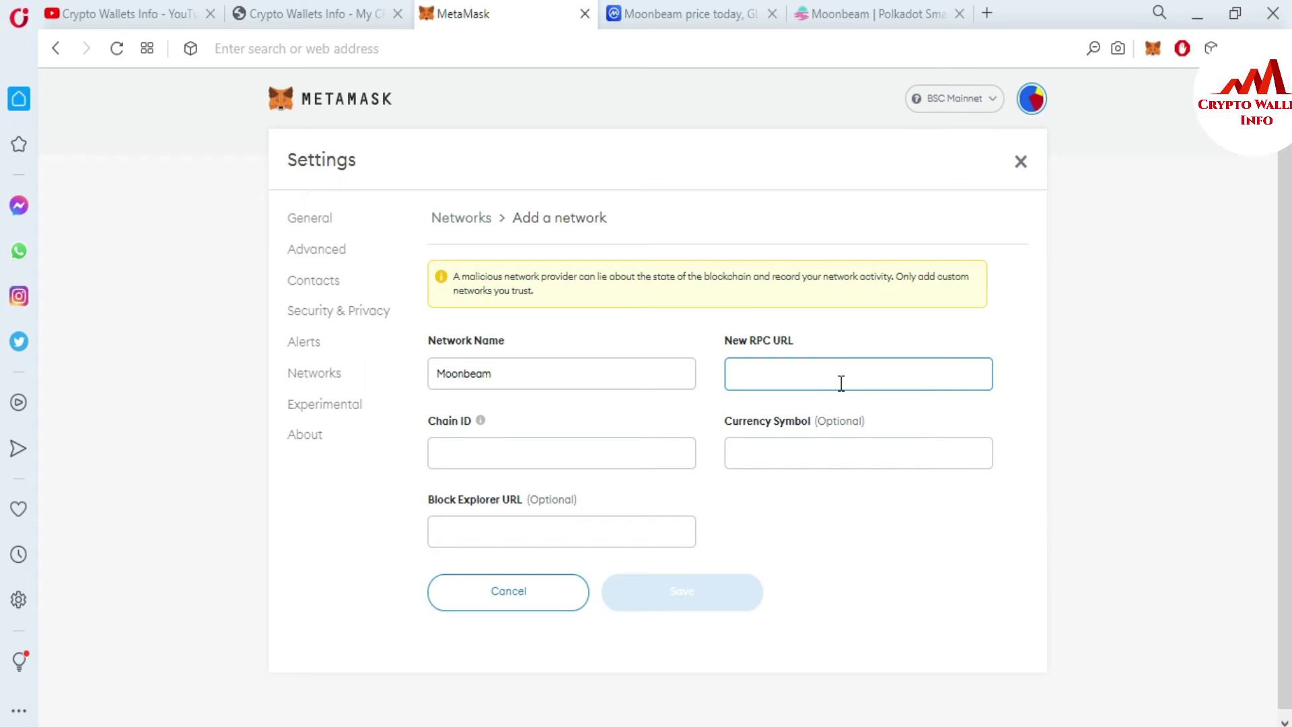
type("https://rpc.api.moonbeam.network")
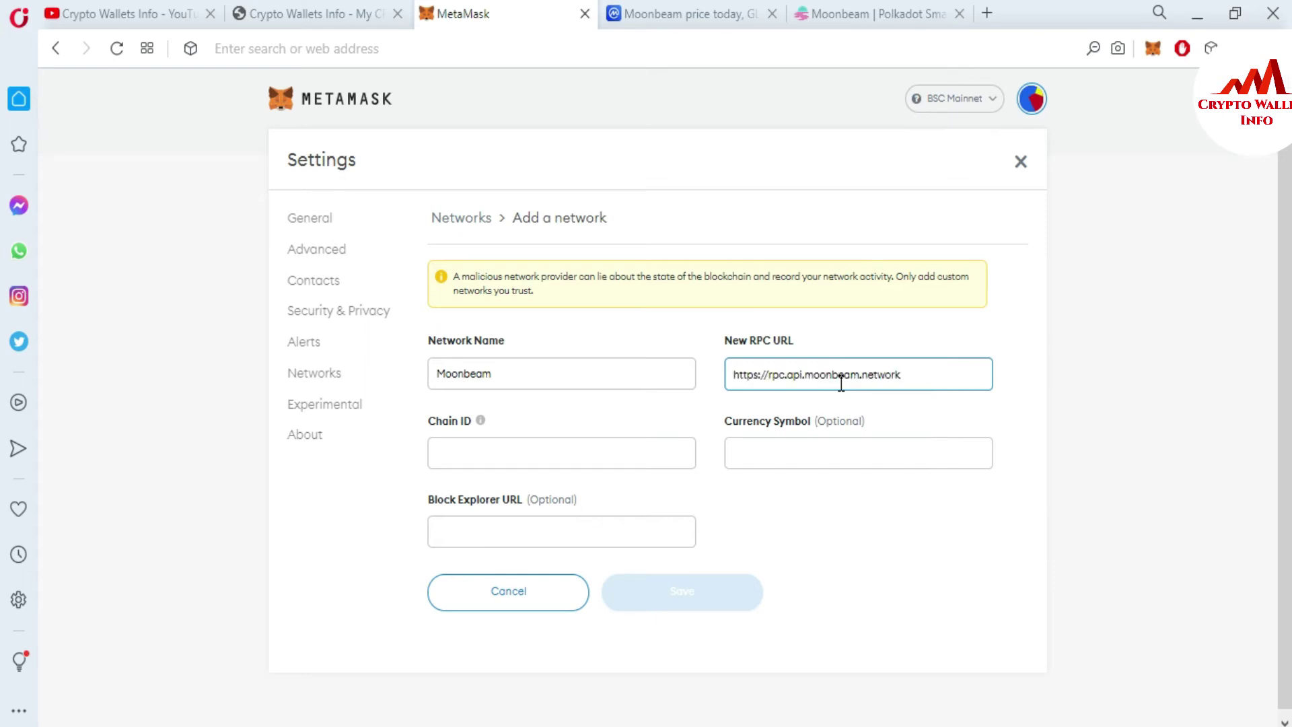
left_click(557, 459)
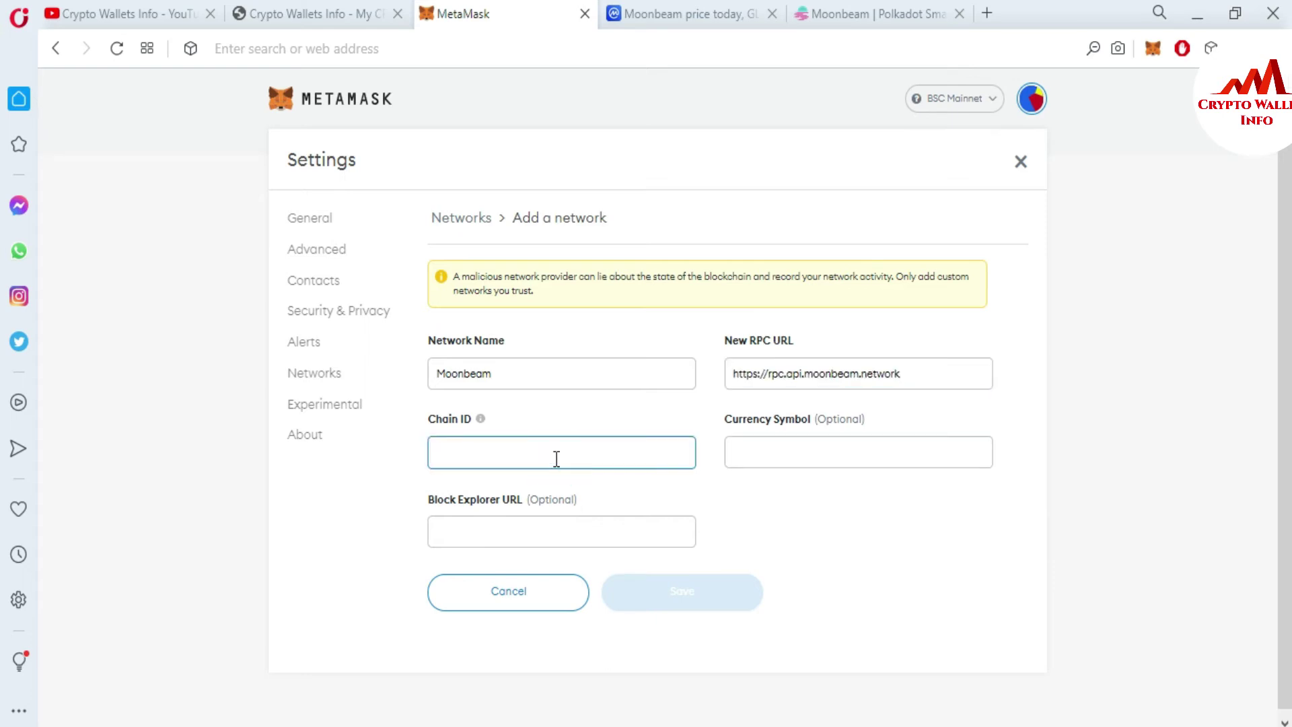
Paste chain ID 1284 from the notes into the Chain ID field.
key("alt+Tab")
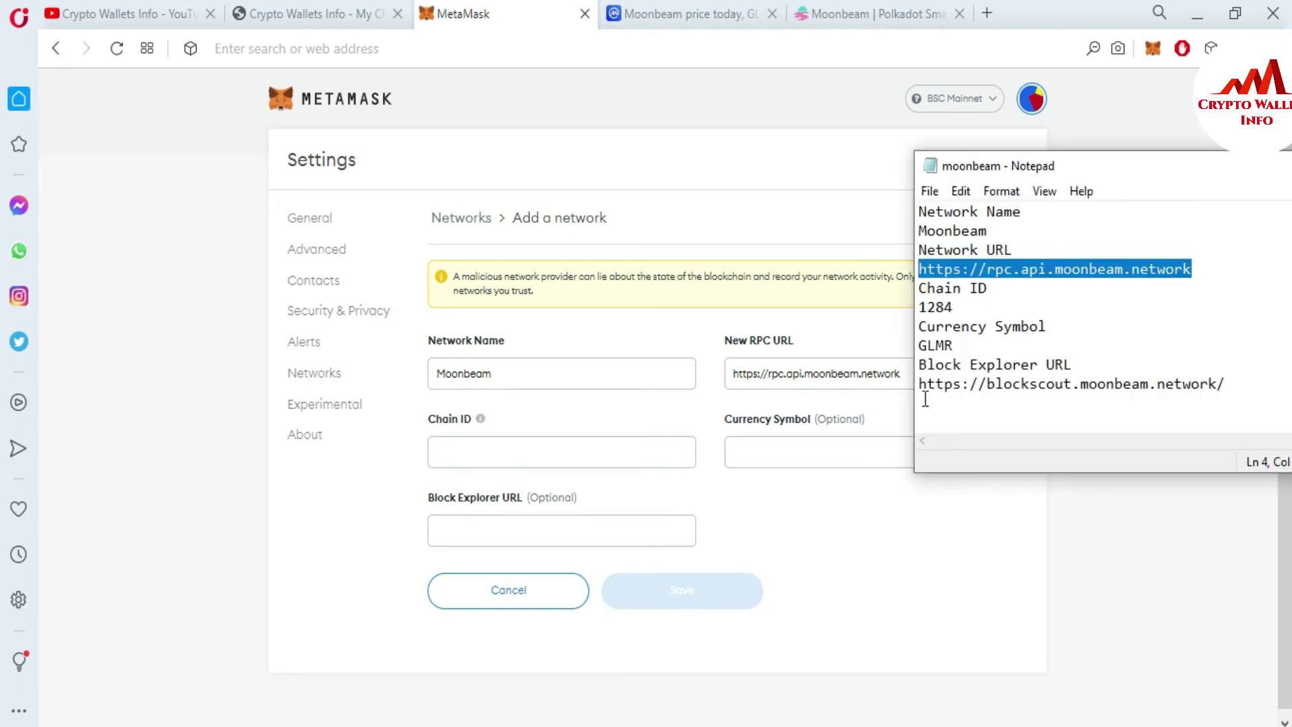
left_click_drag(956, 307, 916, 308)
key("ctrl+c")
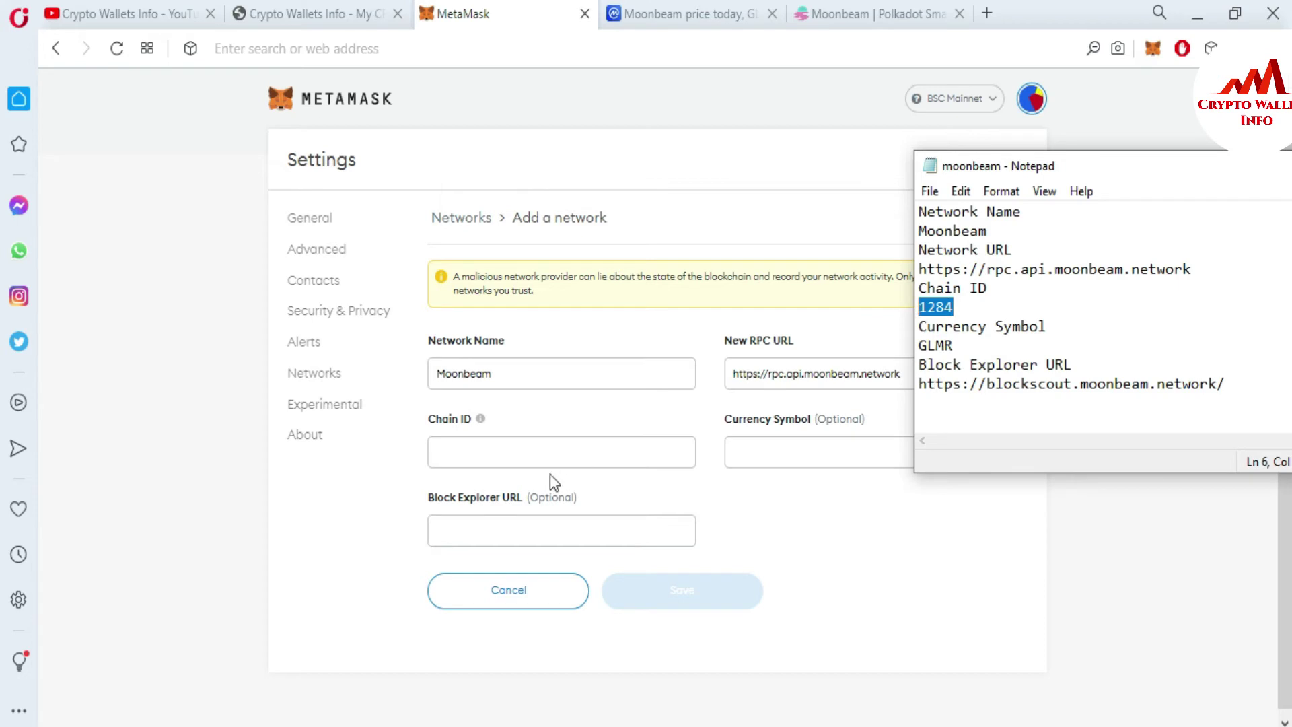
left_click(545, 456)
type("v")
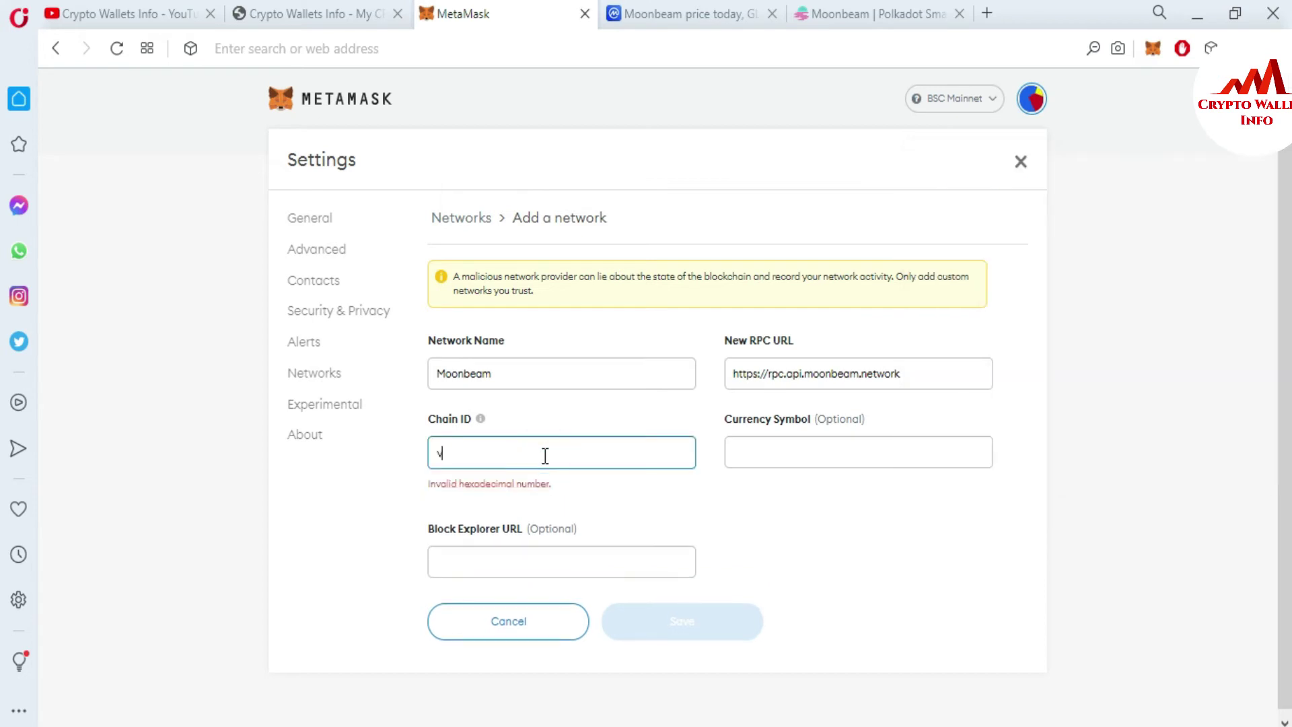
key("BackSpace")
key("ctrl+v")
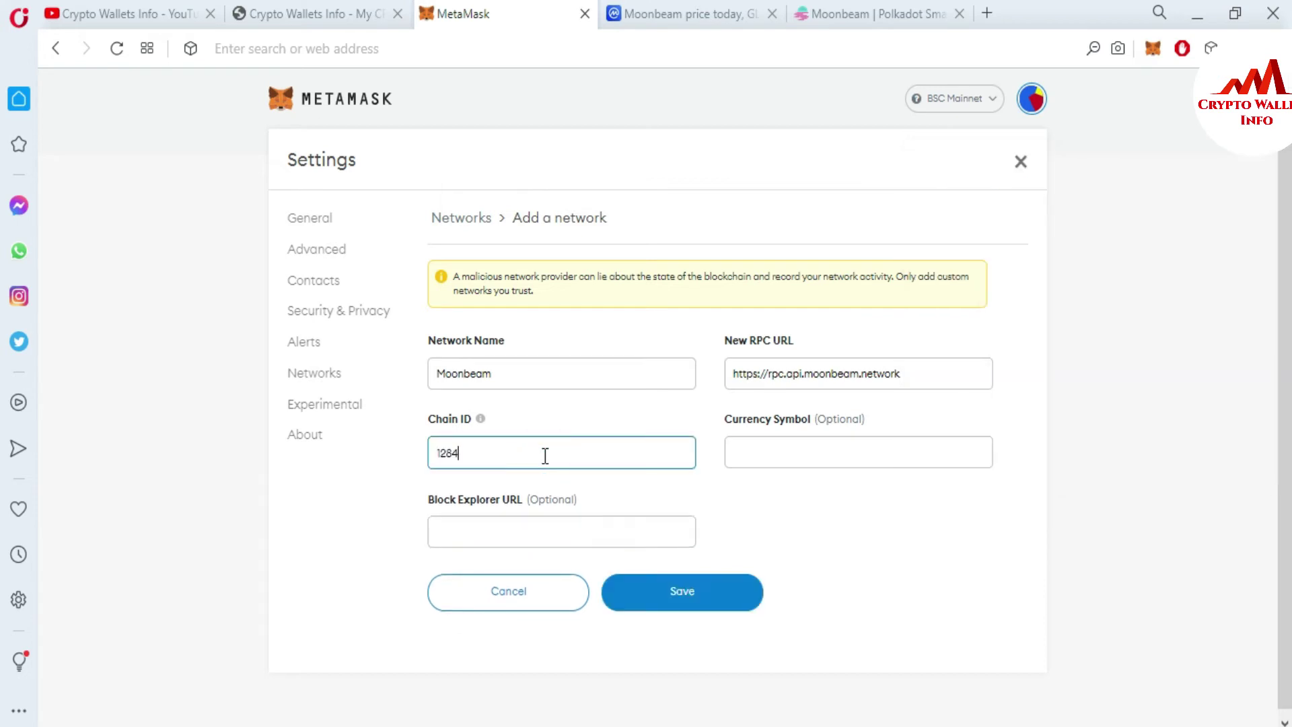
Paste GLMR from the notes into the Currency Symbol field.
left_click(820, 450)
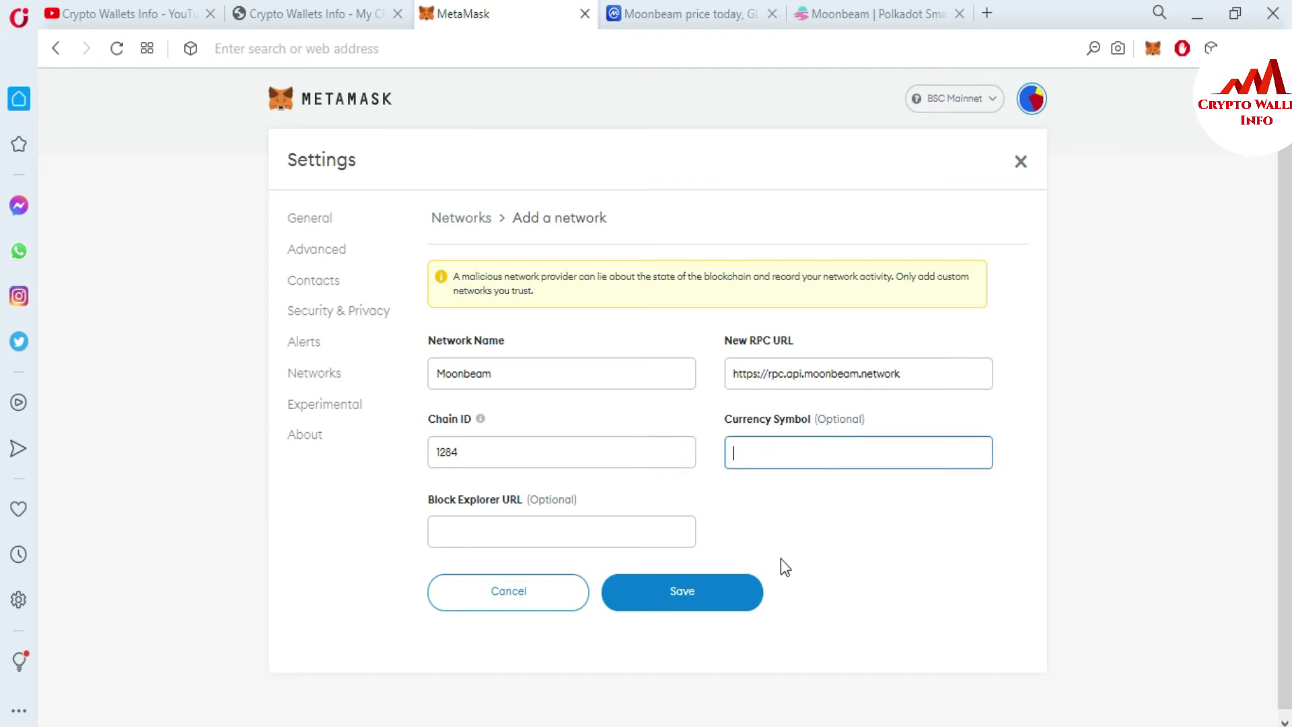
key("alt+Tab")
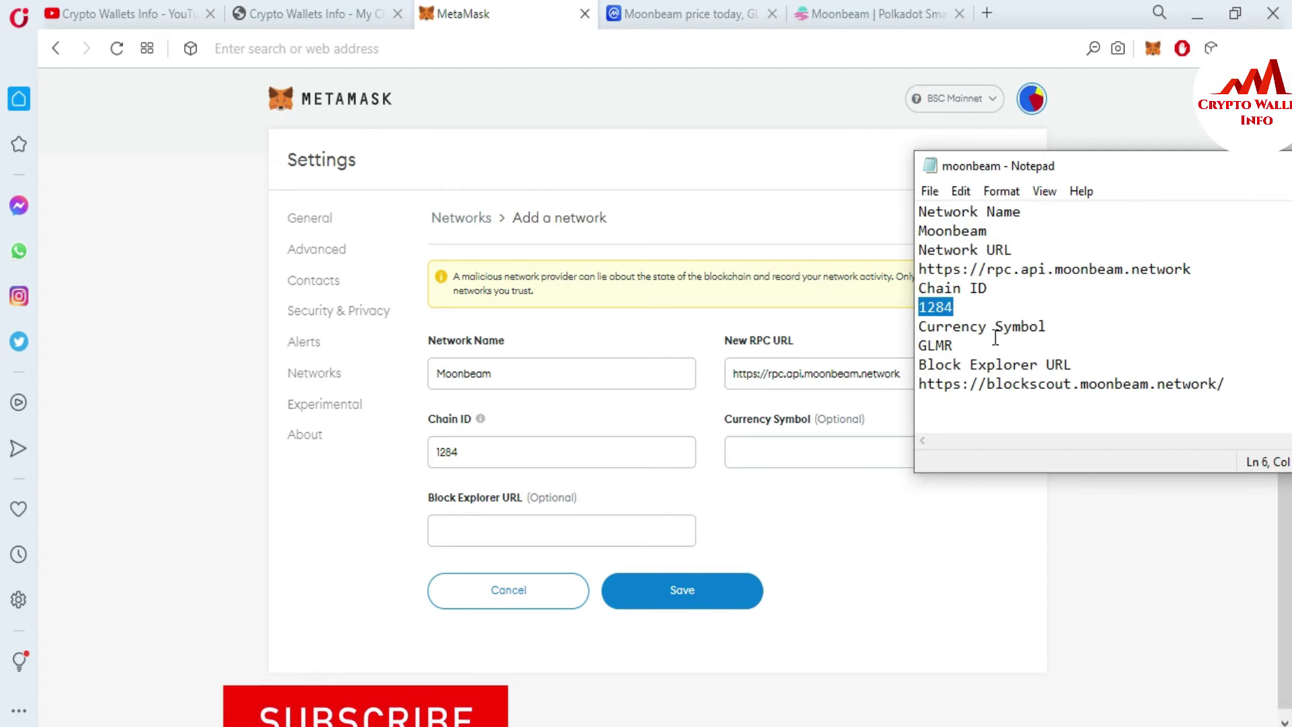
left_click_drag(954, 345, 920, 345)
key("ctrl+c")
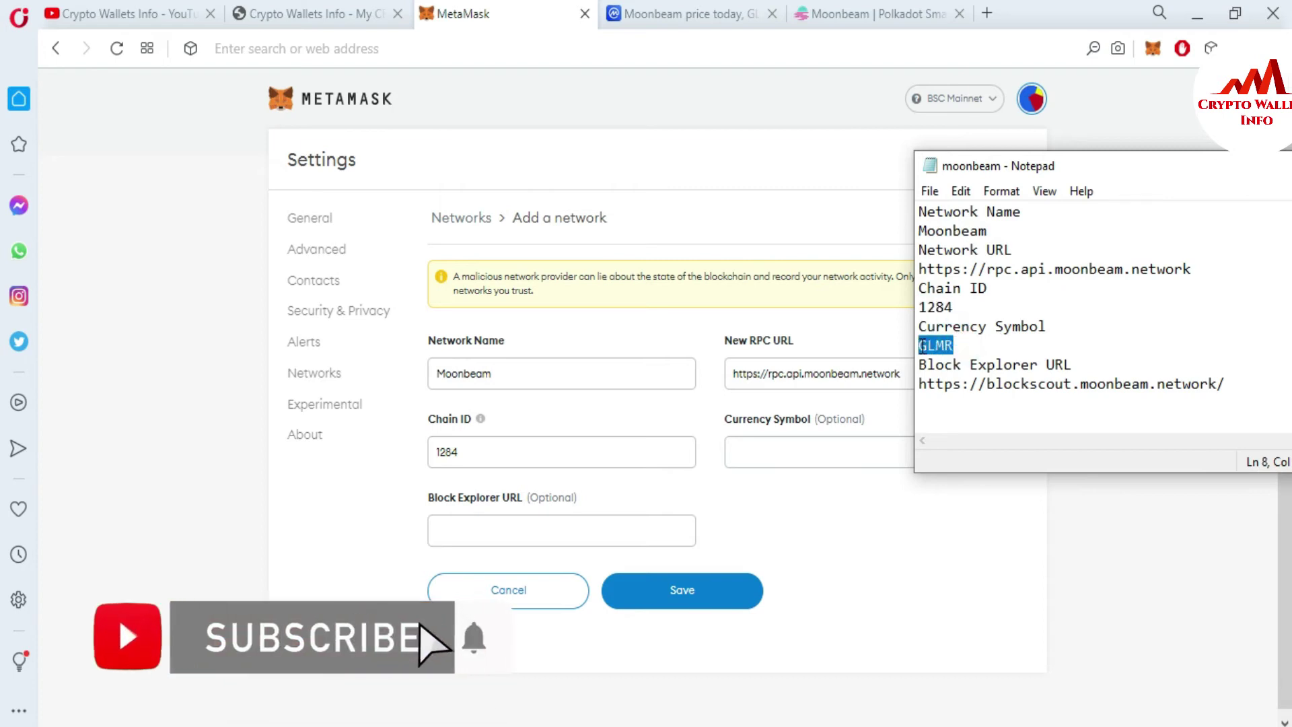
left_click(757, 456)
key("ctrl+v")
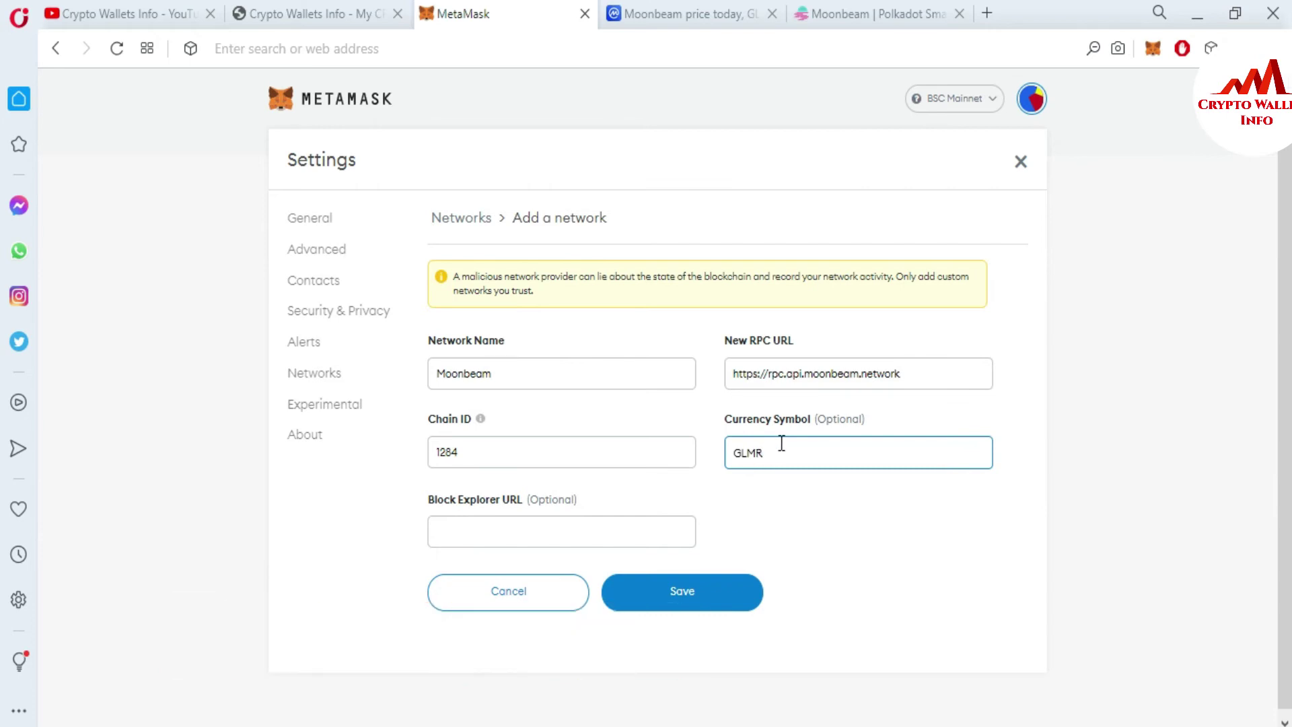
left_click(687, 18)
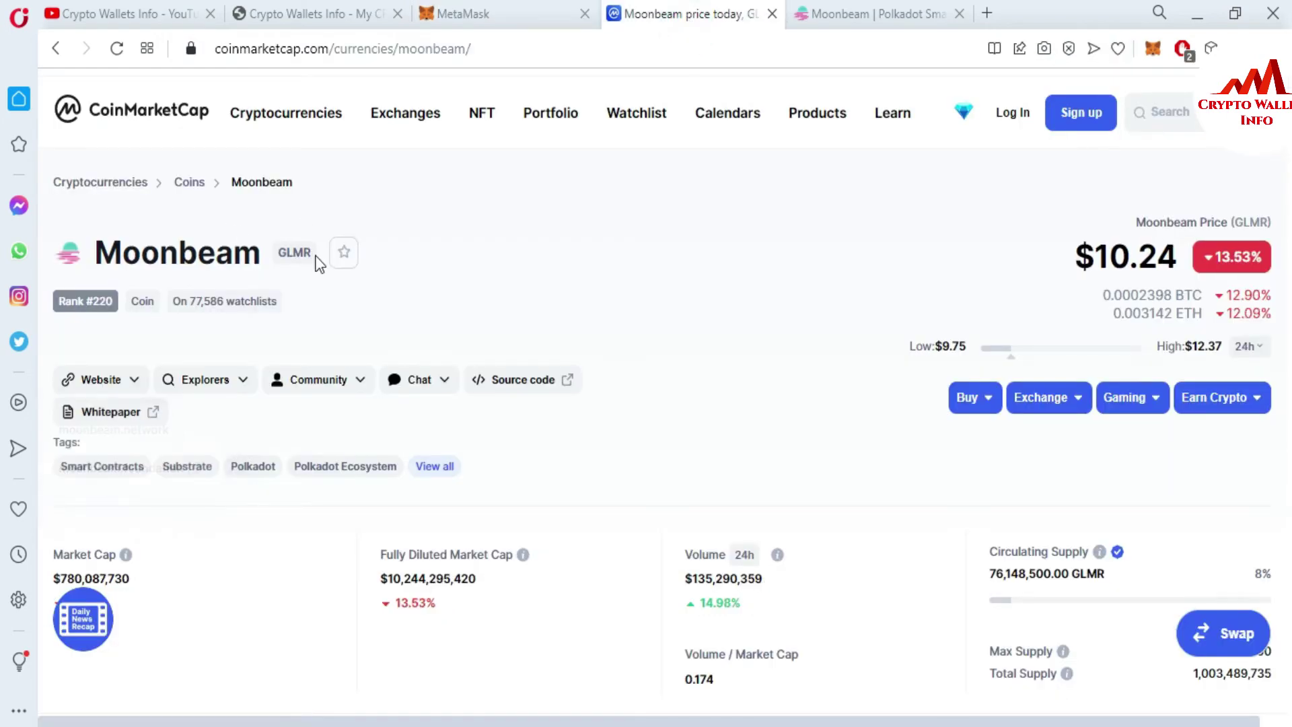
Highlight the GLMR ticker beside Moonbeam's name, then return to MetaMask.
left_click_drag(319, 264, 279, 253)
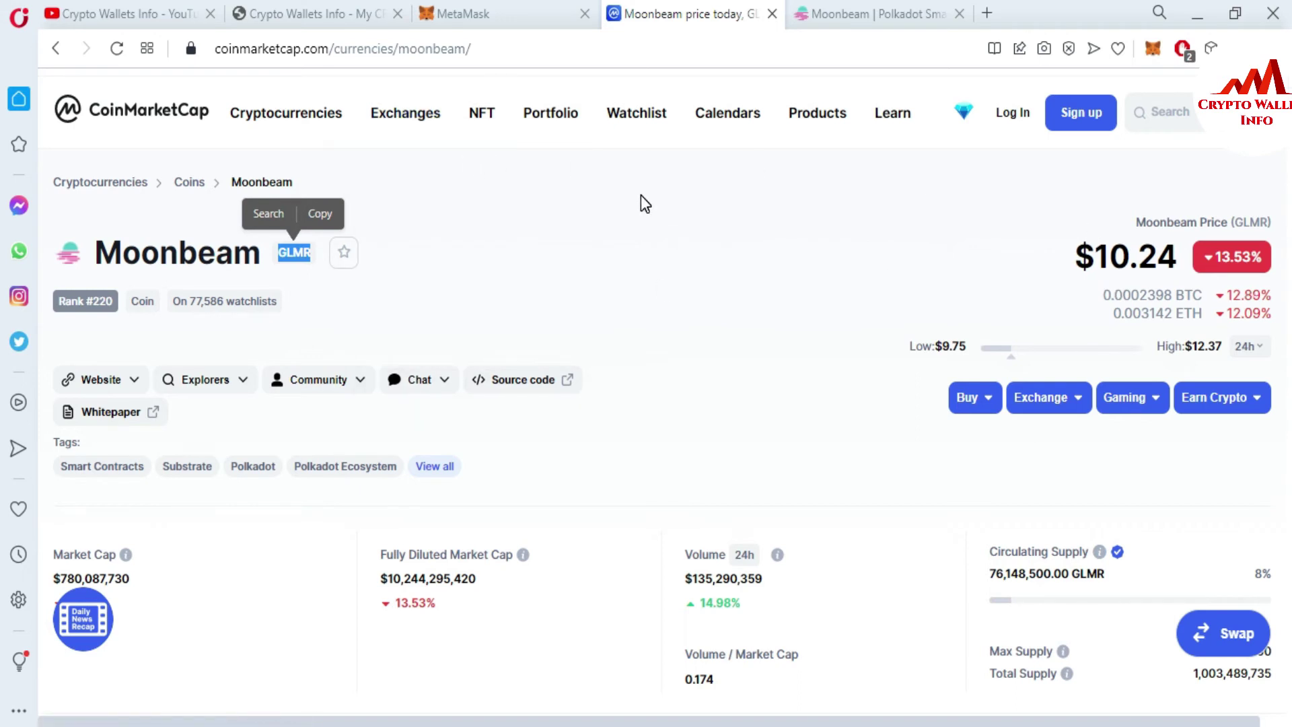
left_click(465, 12)
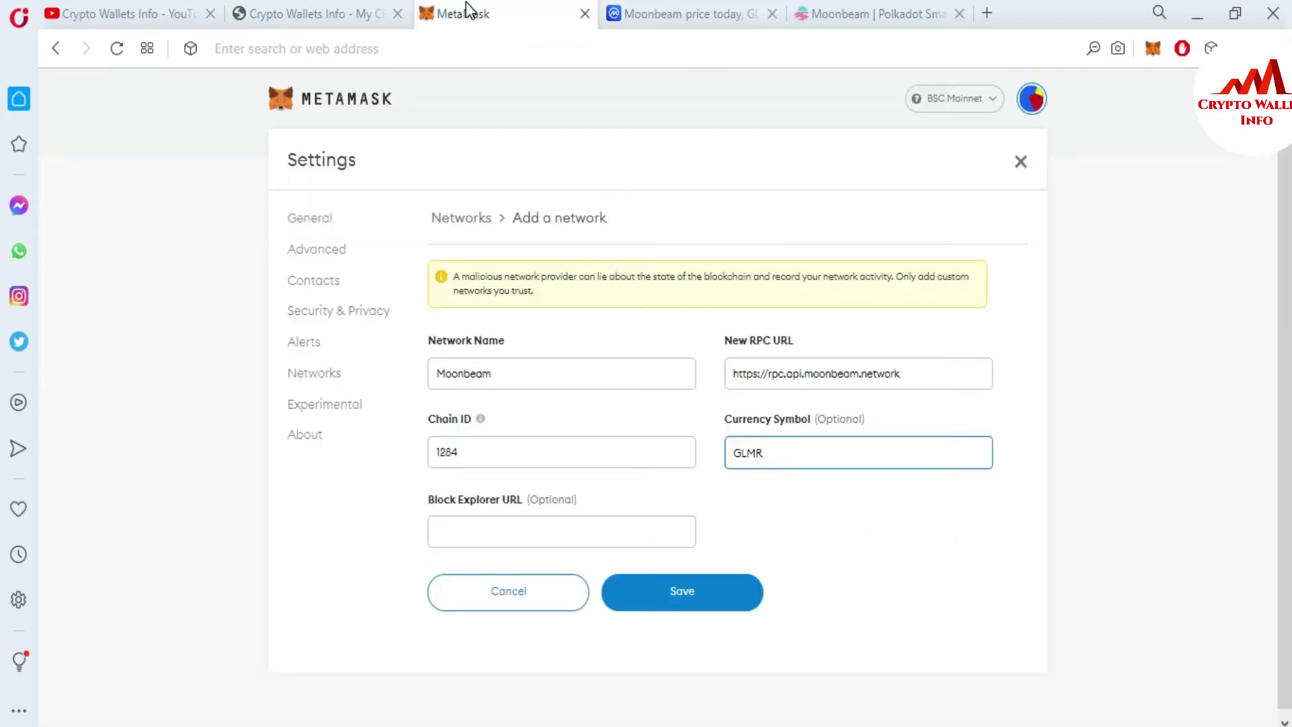
left_click(555, 525)
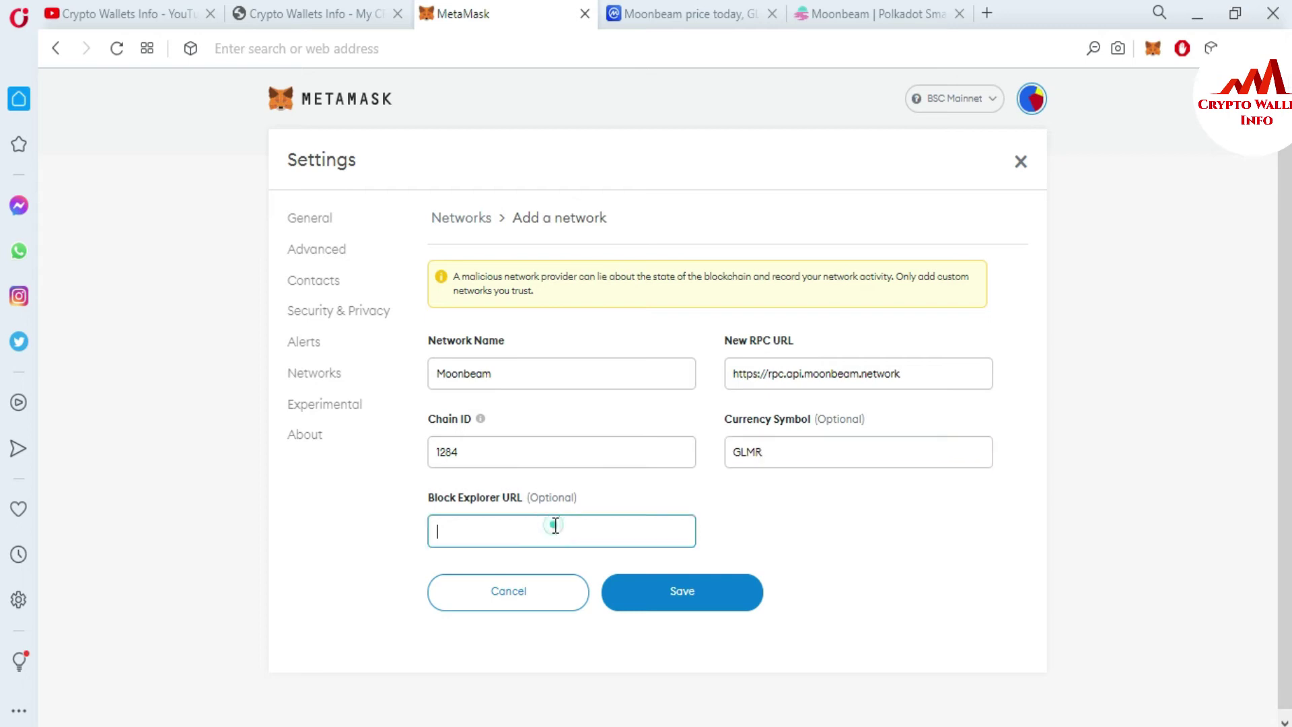
left_click(622, 719)
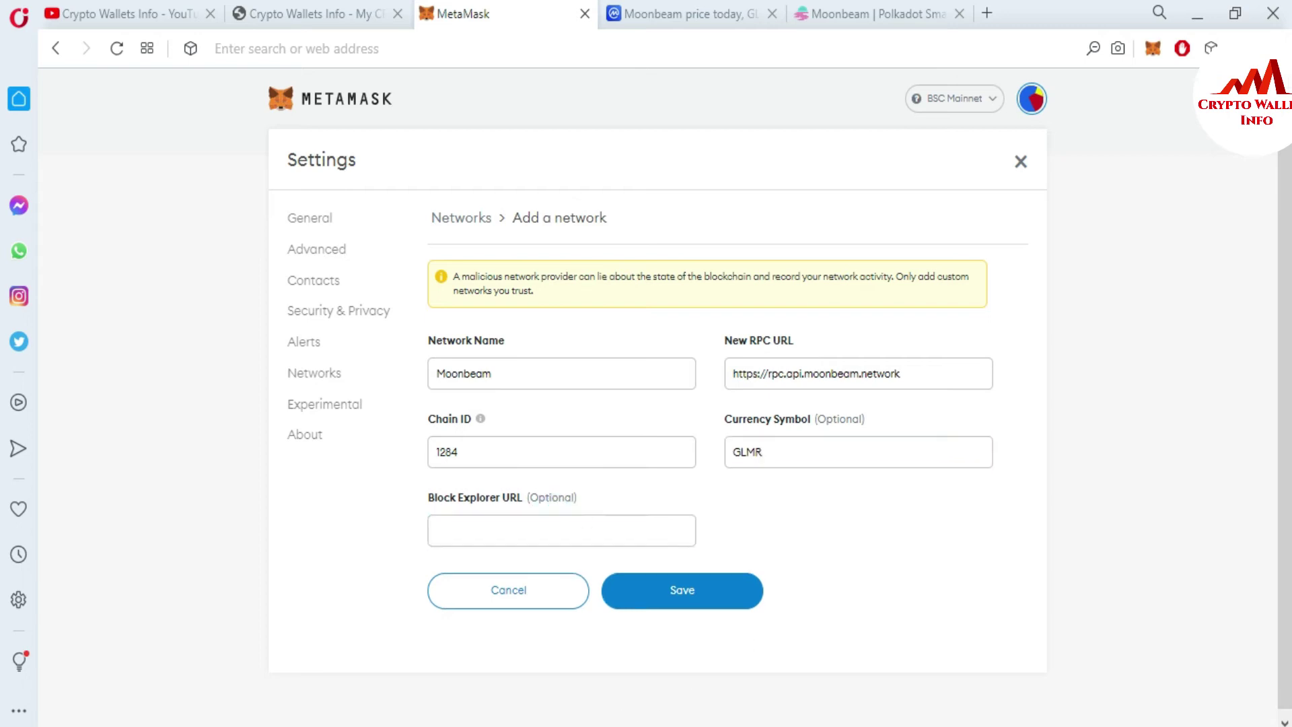
left_click_drag(1231, 382, 912, 433)
key("ctrl+c")
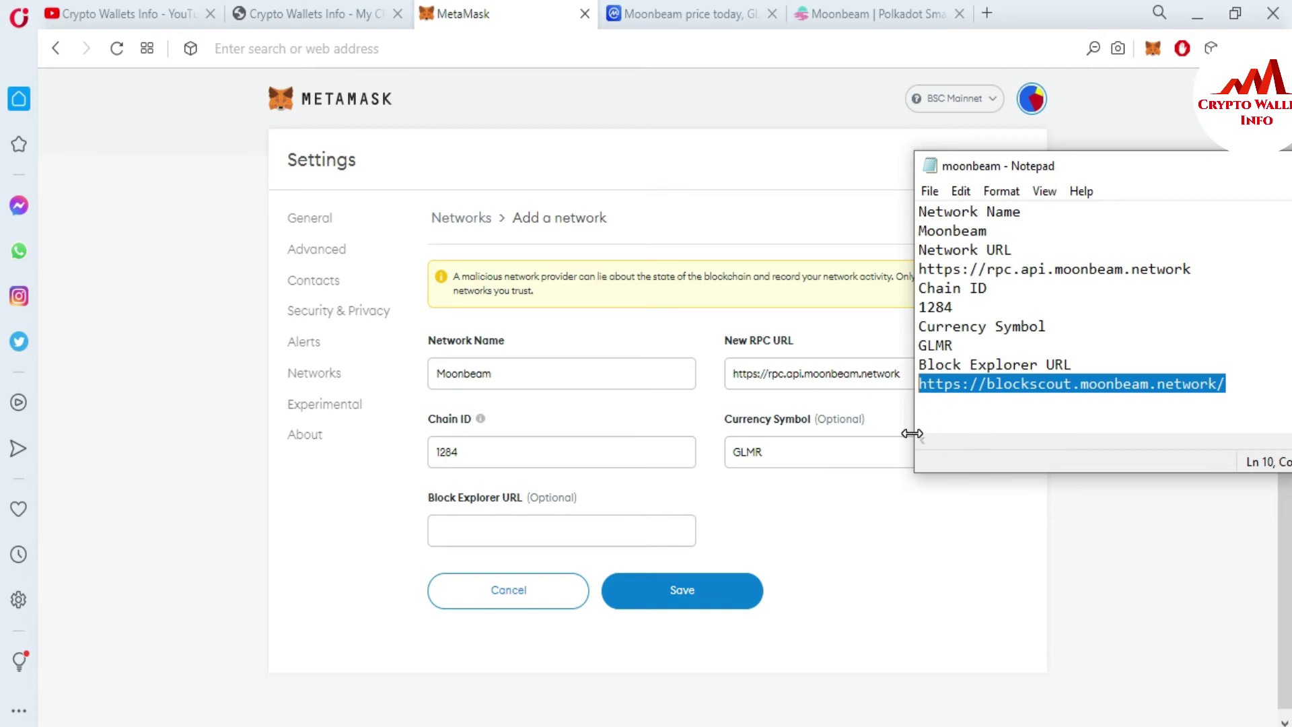
left_click(495, 526)
key("ctrl+v")
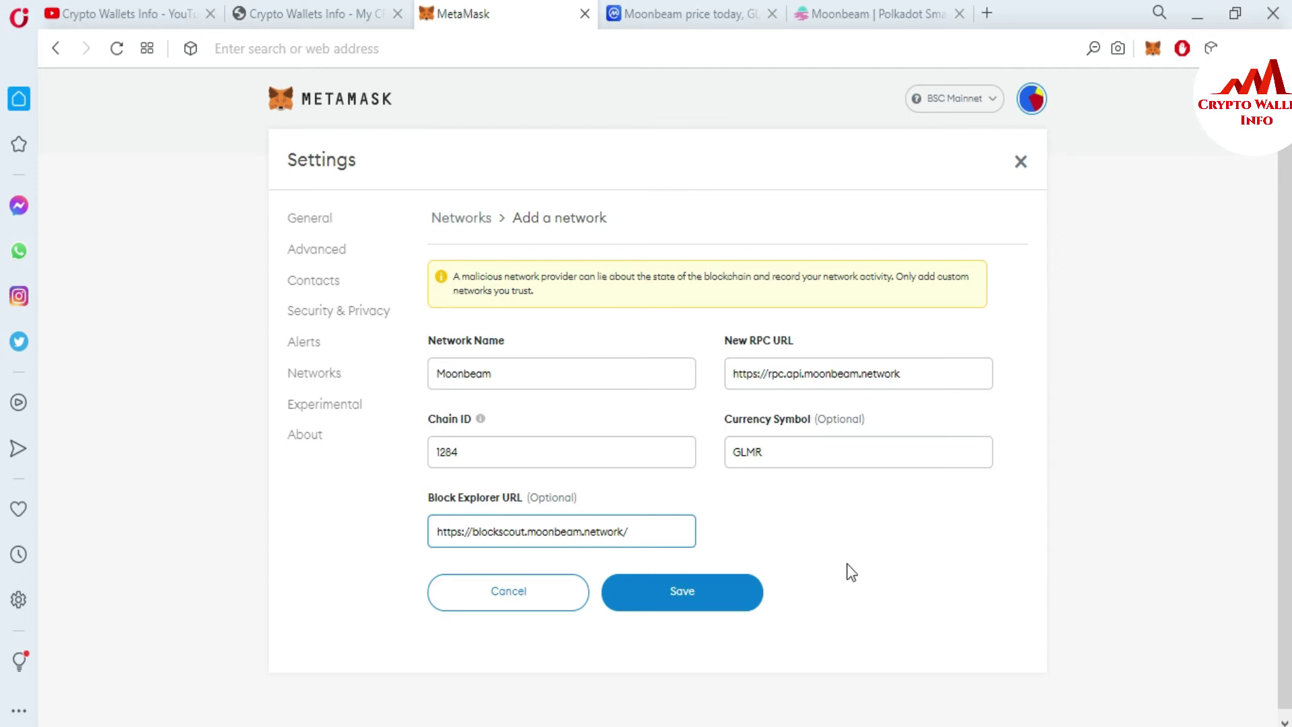
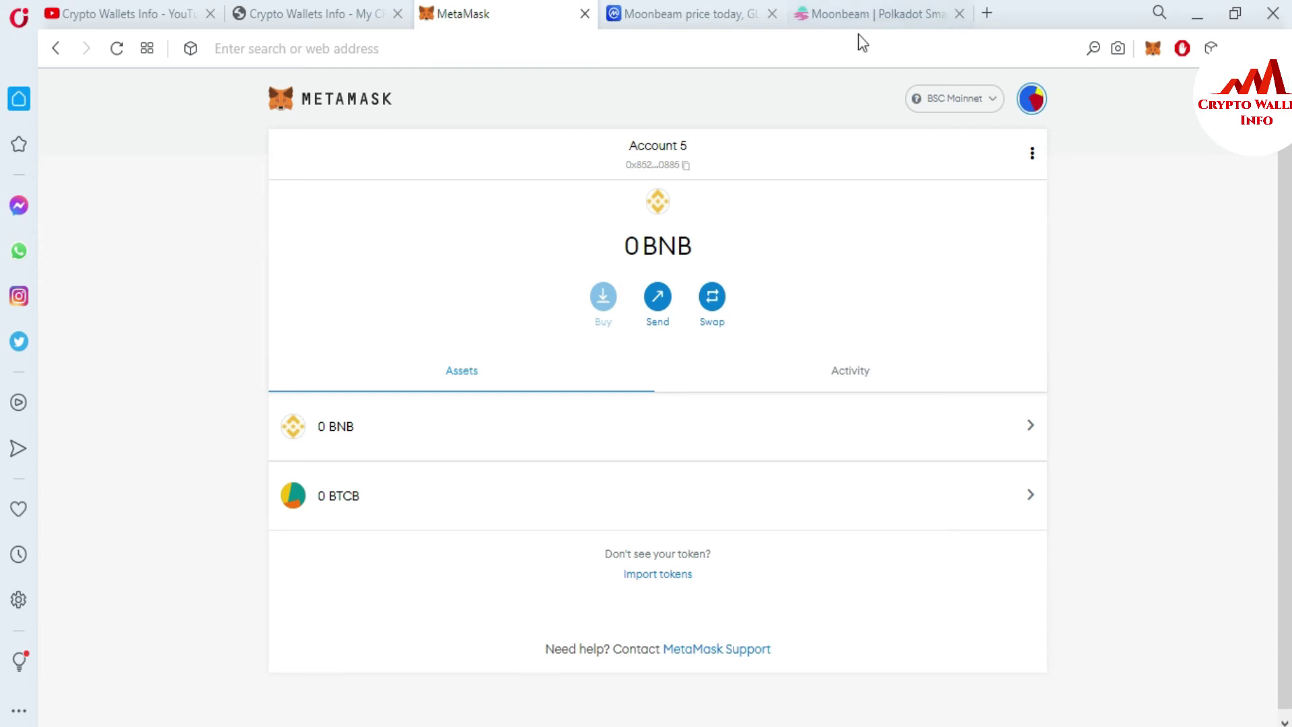
Bring the Moonbeam | Polkadot tab with the moonbeam.network homepage to the front.
left_click(858, 14)
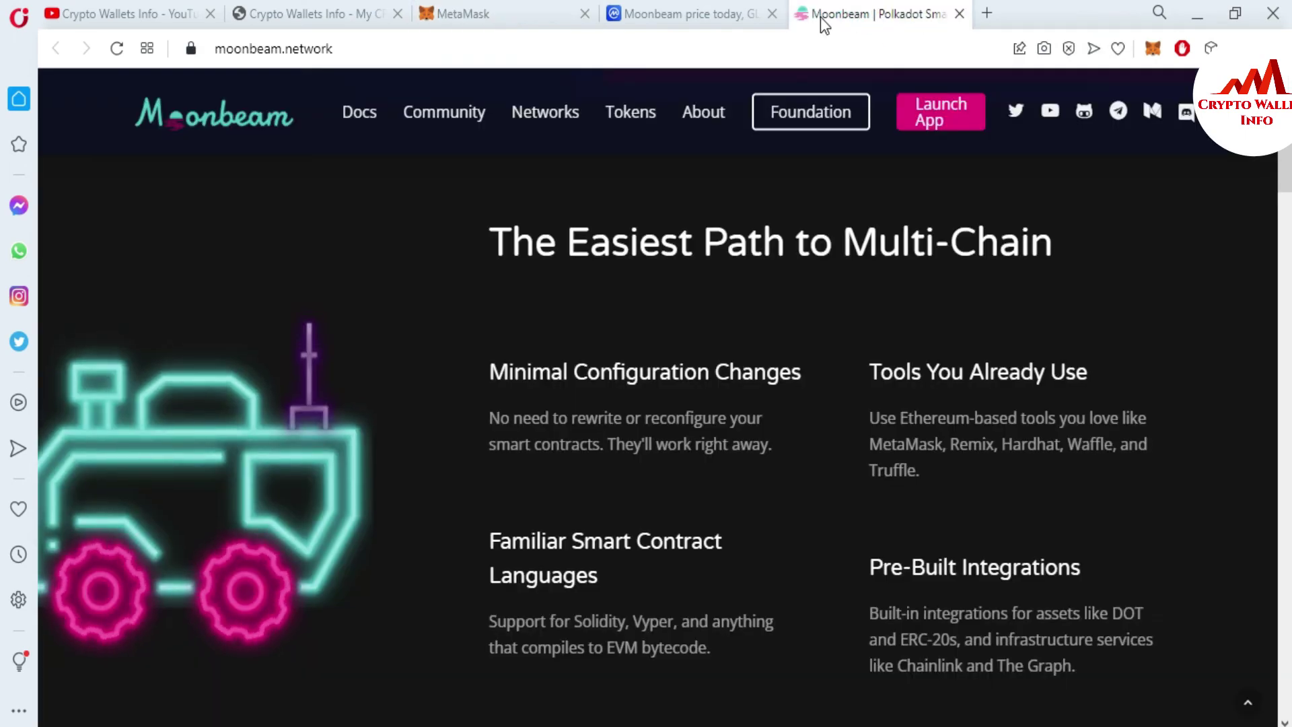
Launch the Moonbeam app, opening apps.moonbeam.network/moonriver in a new tab.
left_click(940, 119)
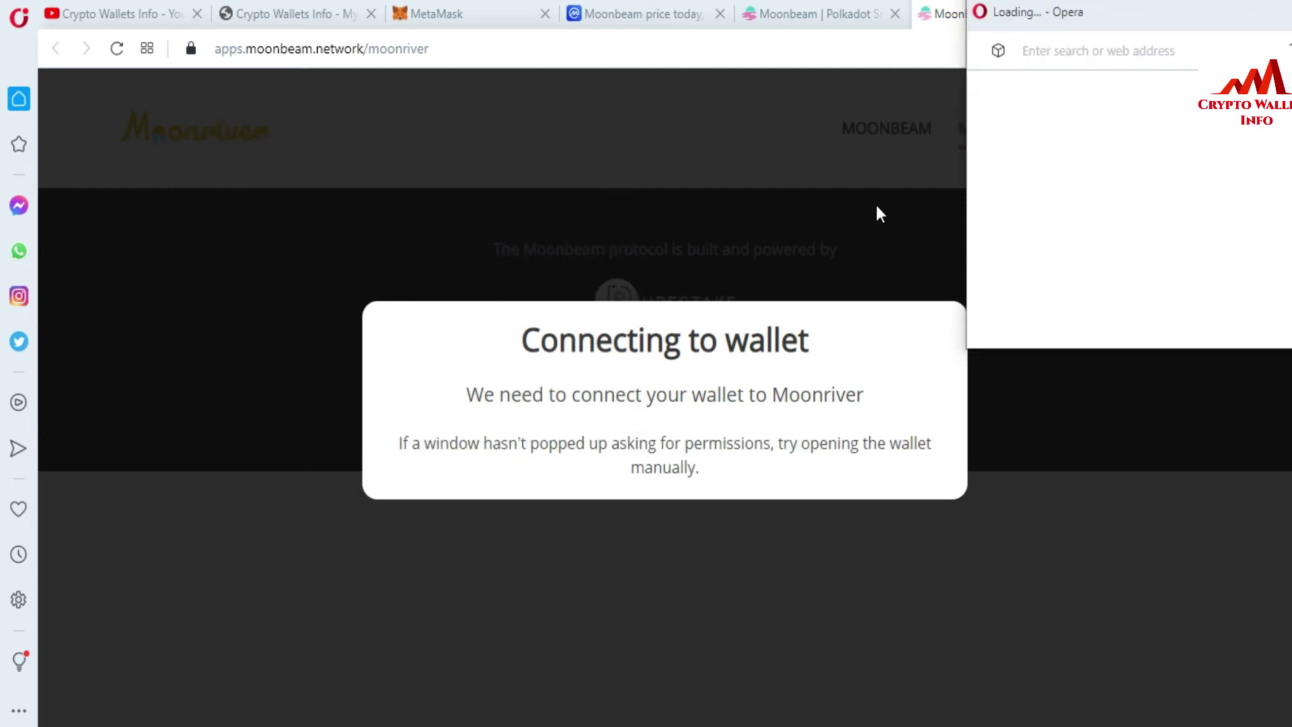
Approve MetaMask's request to switch the wallet to the Moonriver network.
left_click_drag(1152, 8, 899, 102)
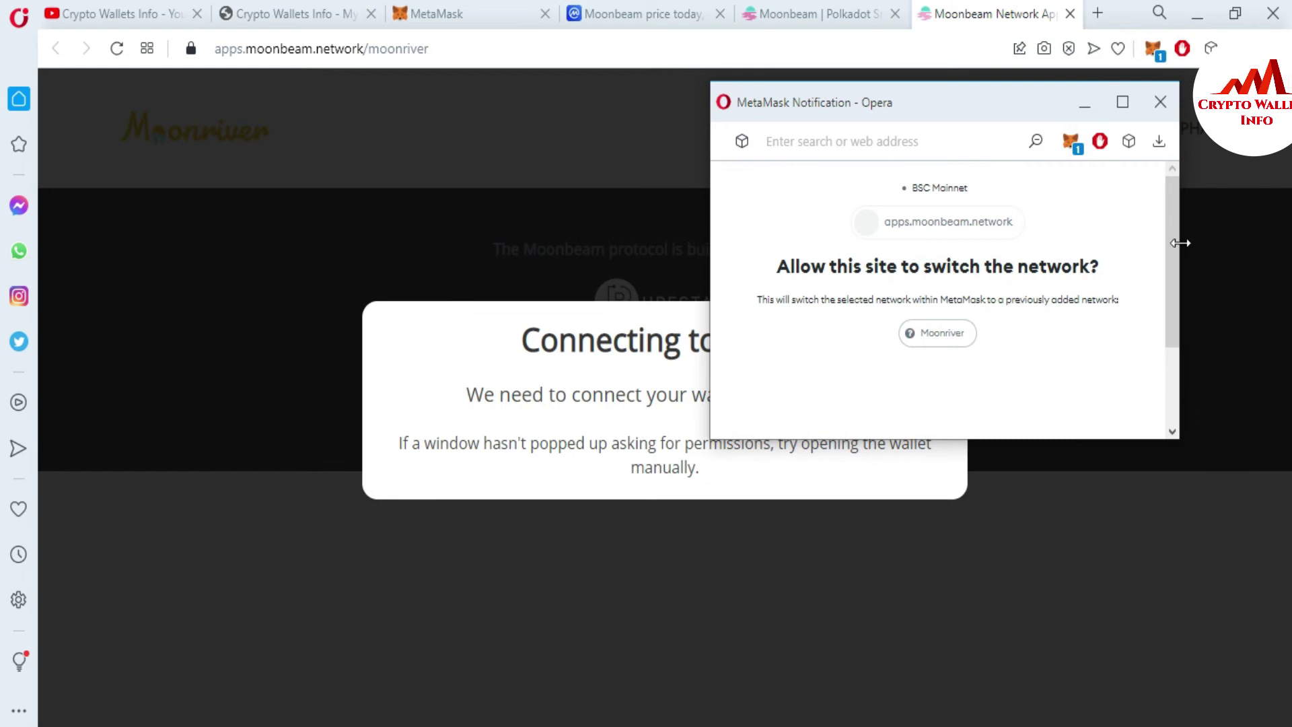
left_click_drag(1173, 240, 1177, 356)
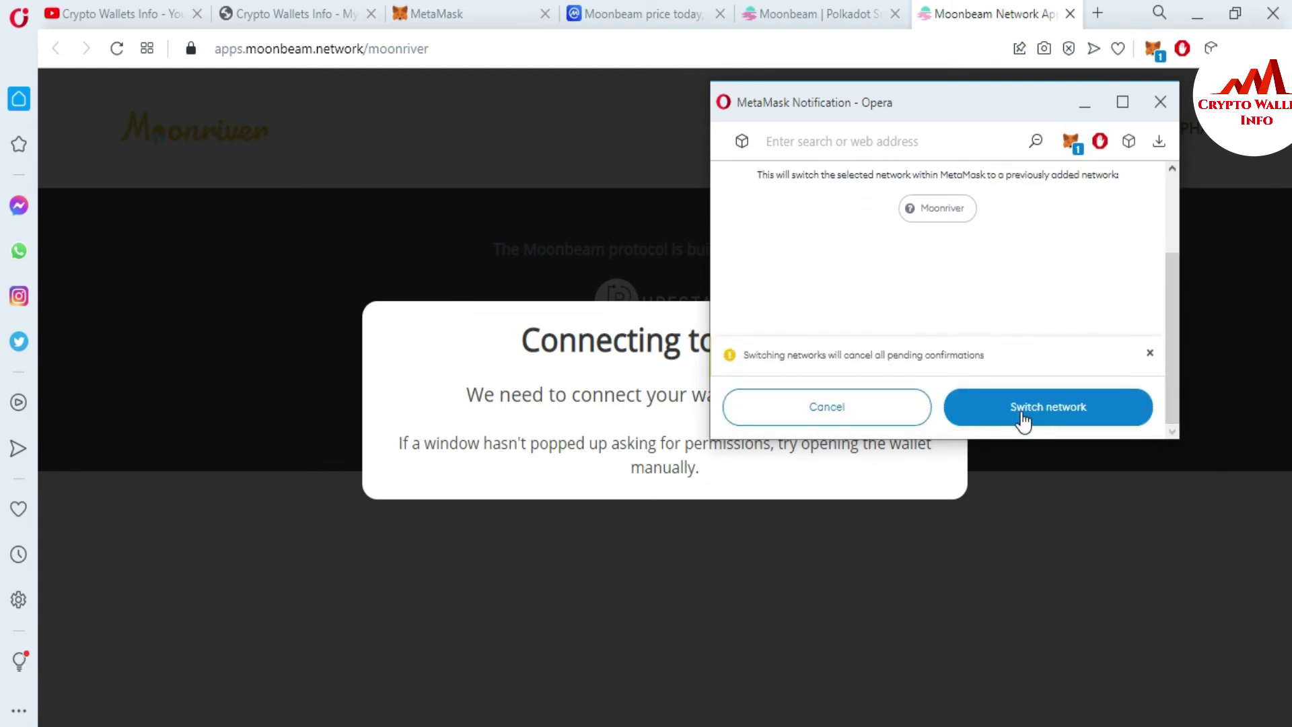
left_click(1053, 415)
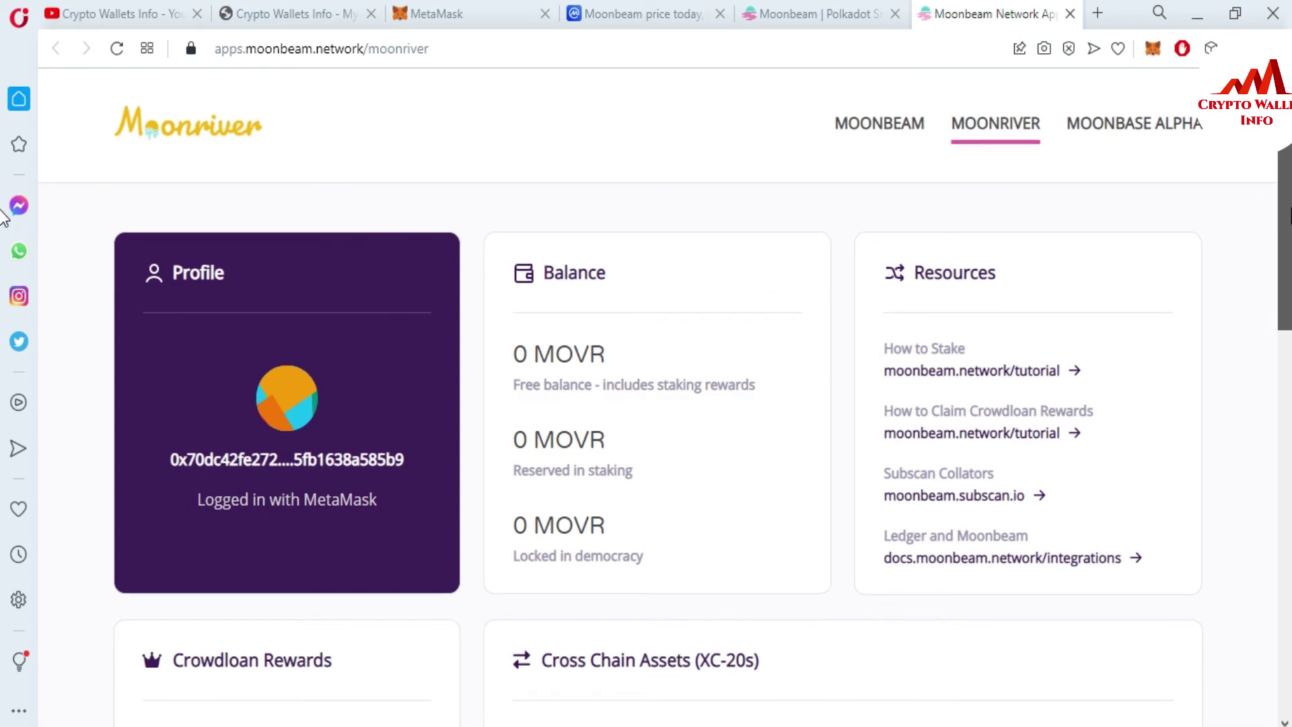
Switch Moonbeam Network Apps from Moonriver to the MOONBEAM network page.
scroll(3, 219, "down", 3)
scroll(3, 202, "up", 3)
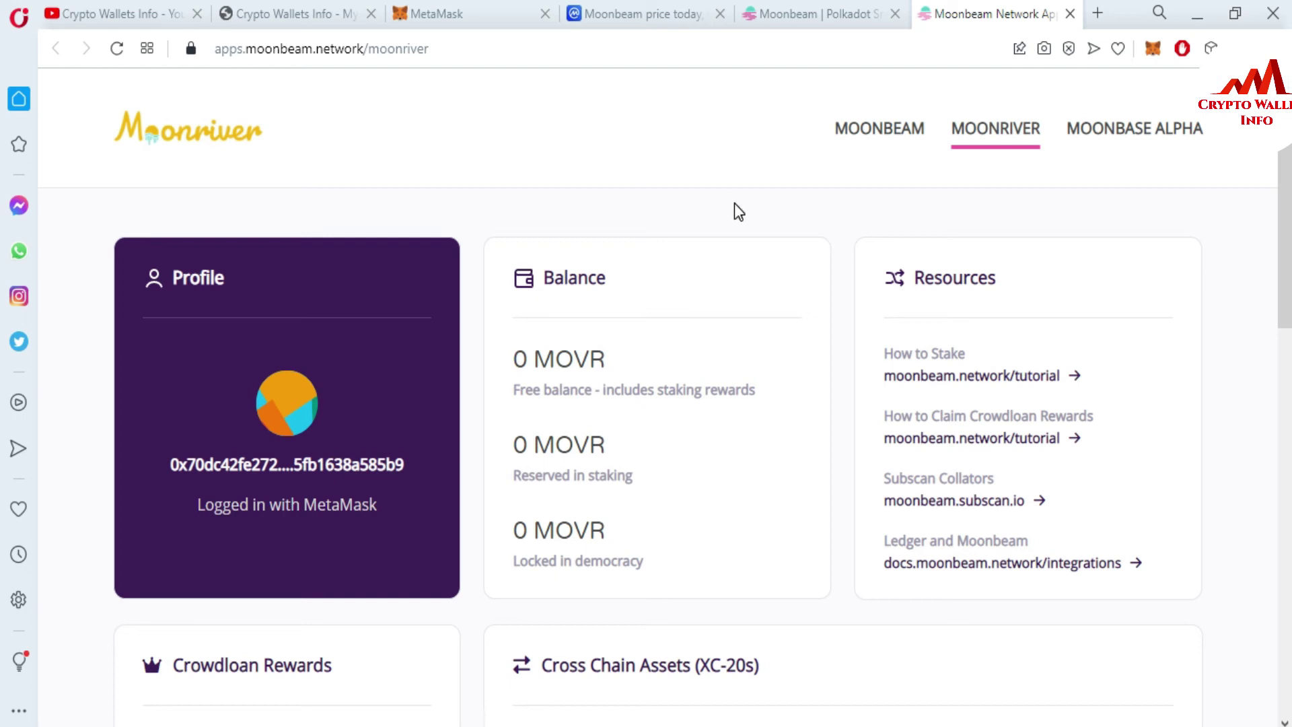
left_click(897, 134)
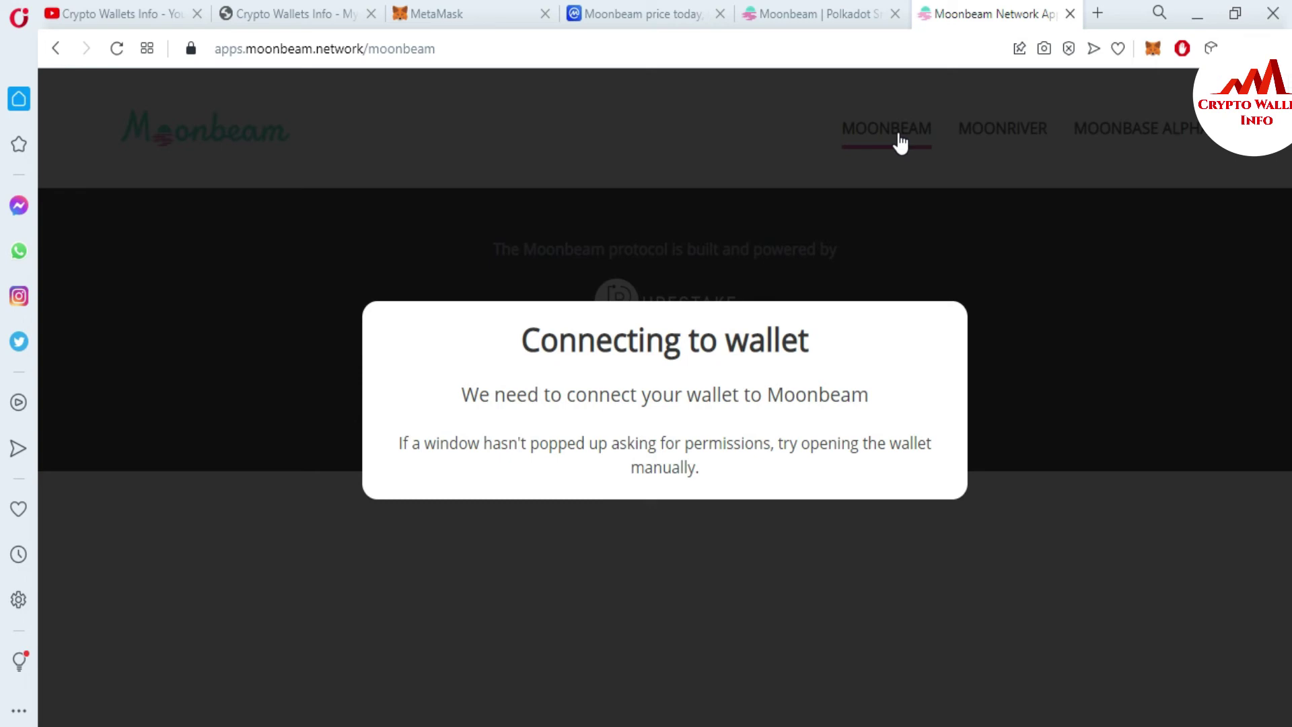
Dismiss MetaMask's connection notice and lock the wallet from the account menu.
left_click(1154, 49)
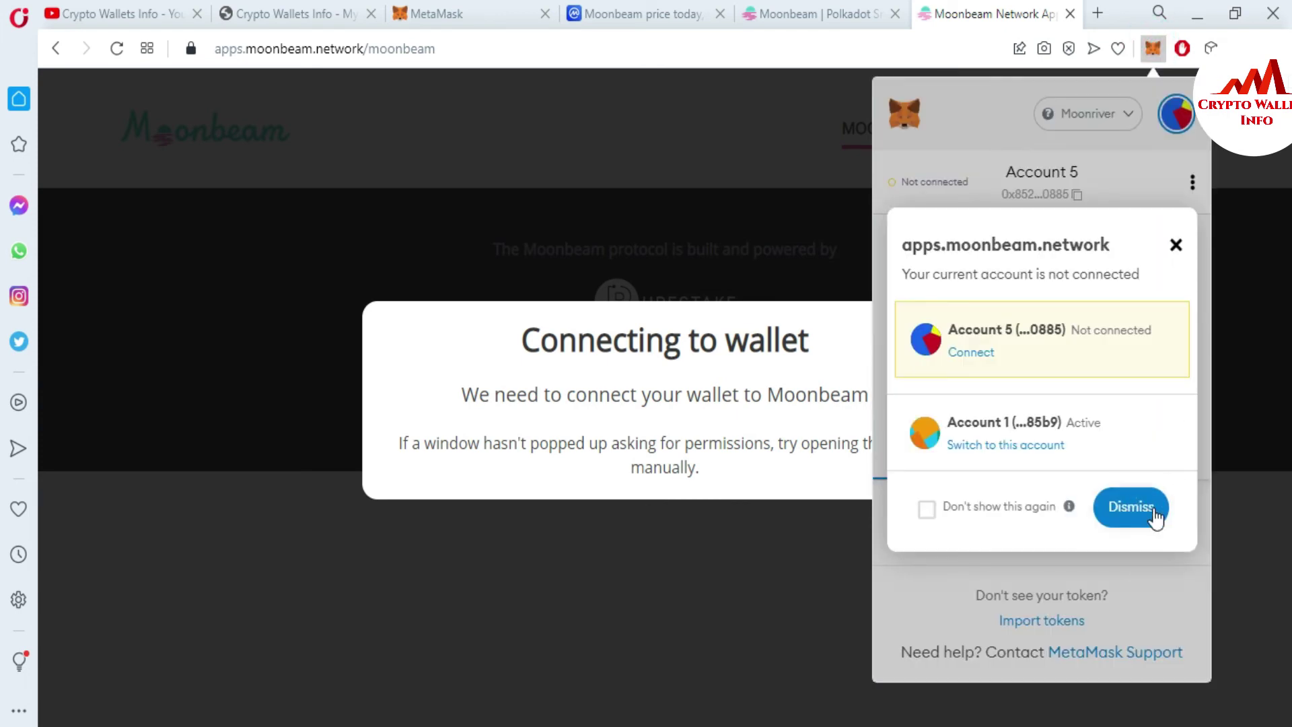
left_click(1137, 515)
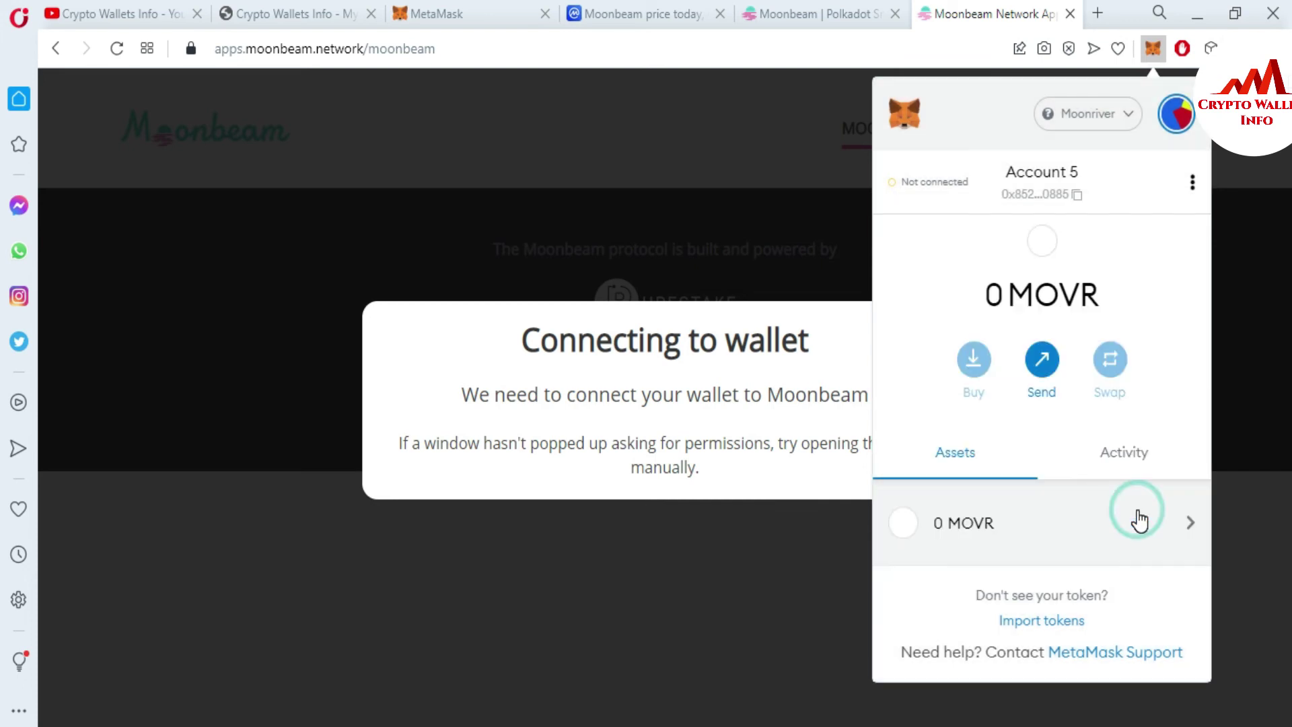
left_click(1193, 182)
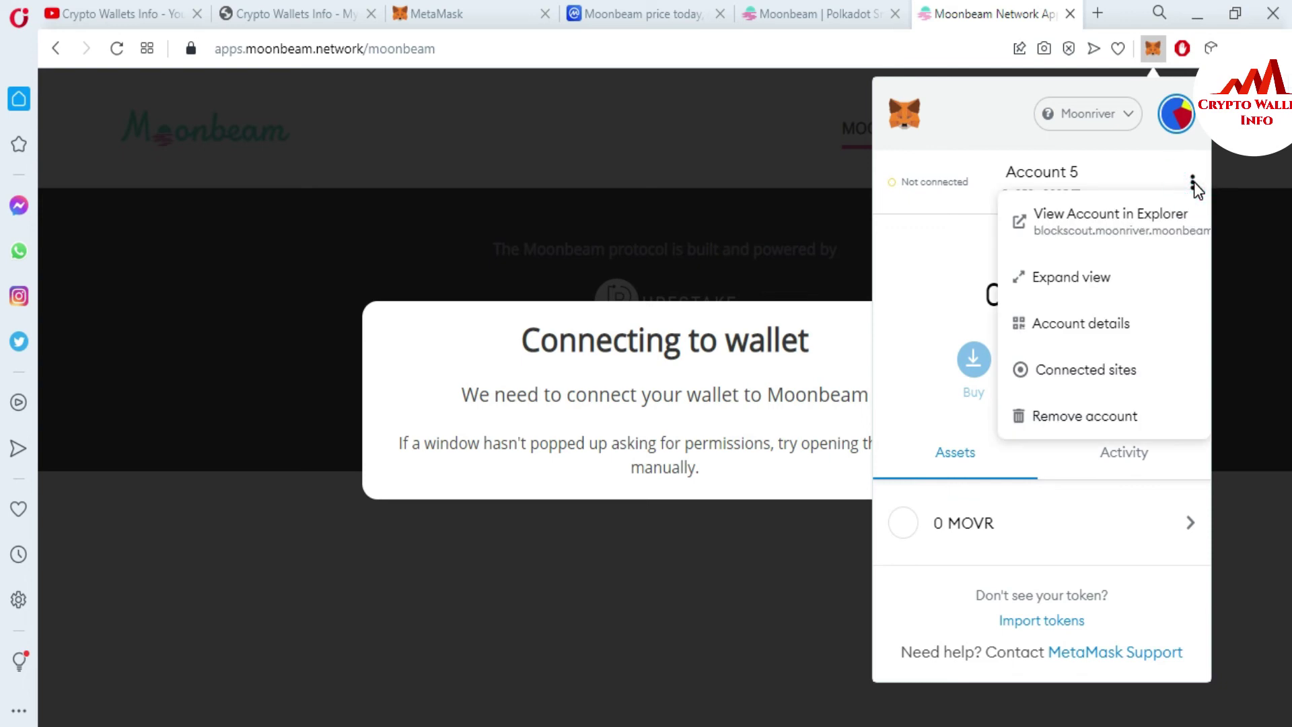
left_click(1176, 125)
left_click(1176, 122)
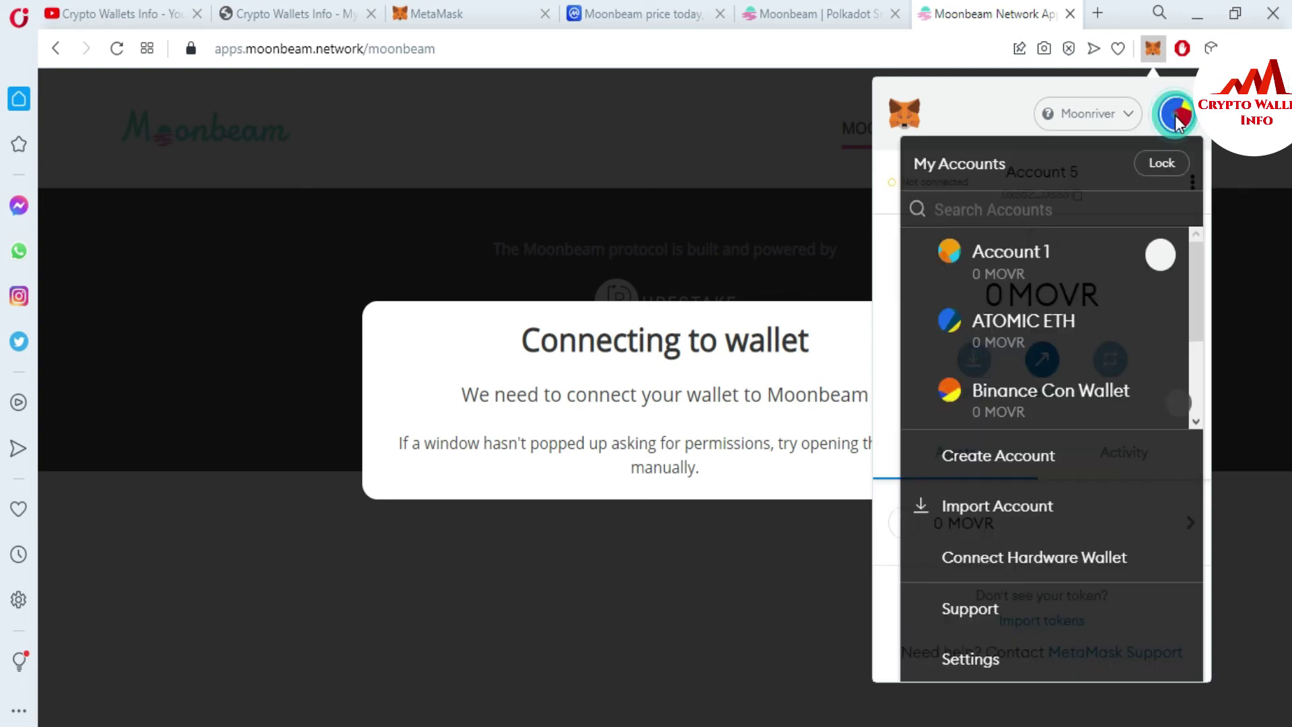
left_click(1153, 165)
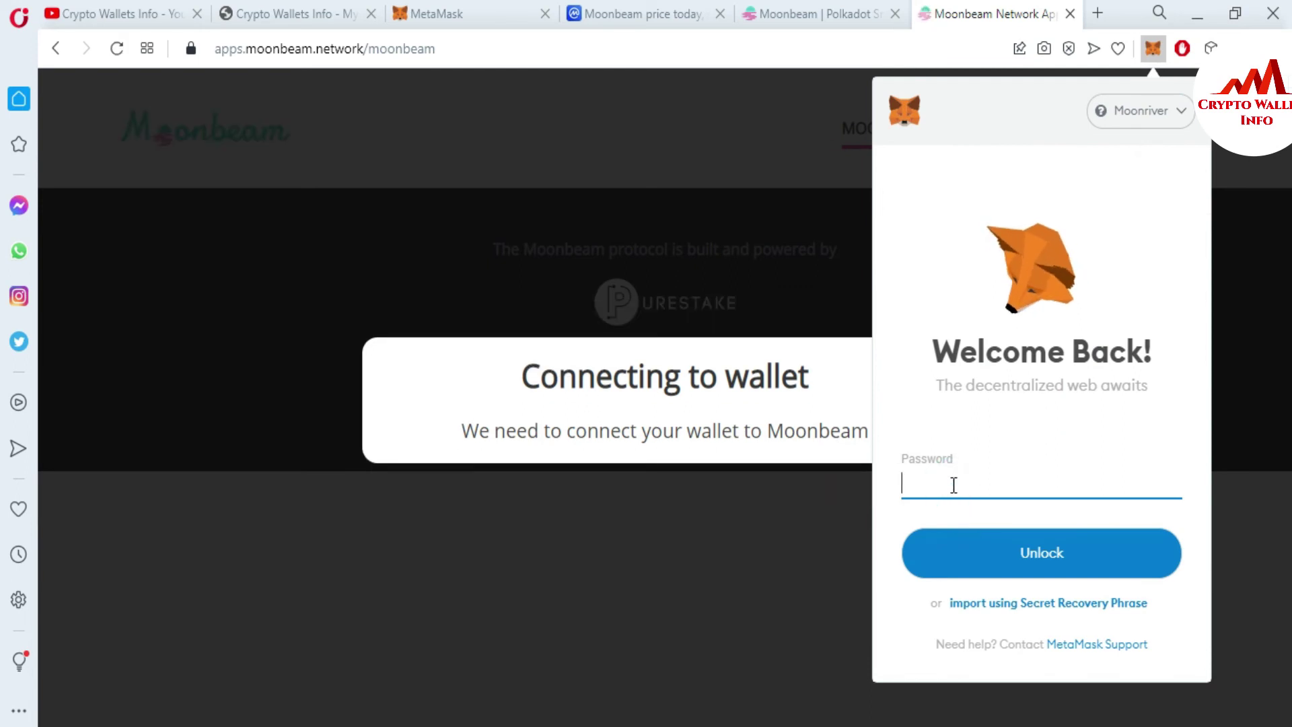
Unlock MetaMask by entering the wallet password.
type("•")
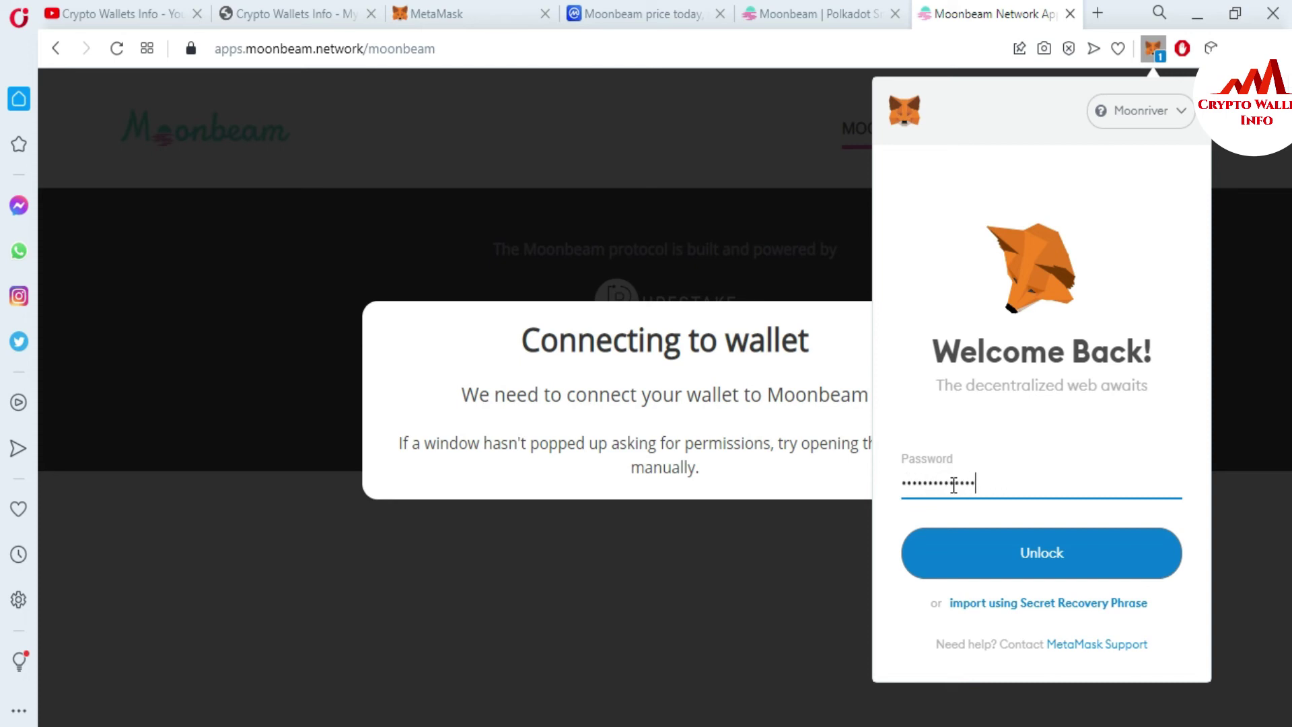
left_click(1031, 568)
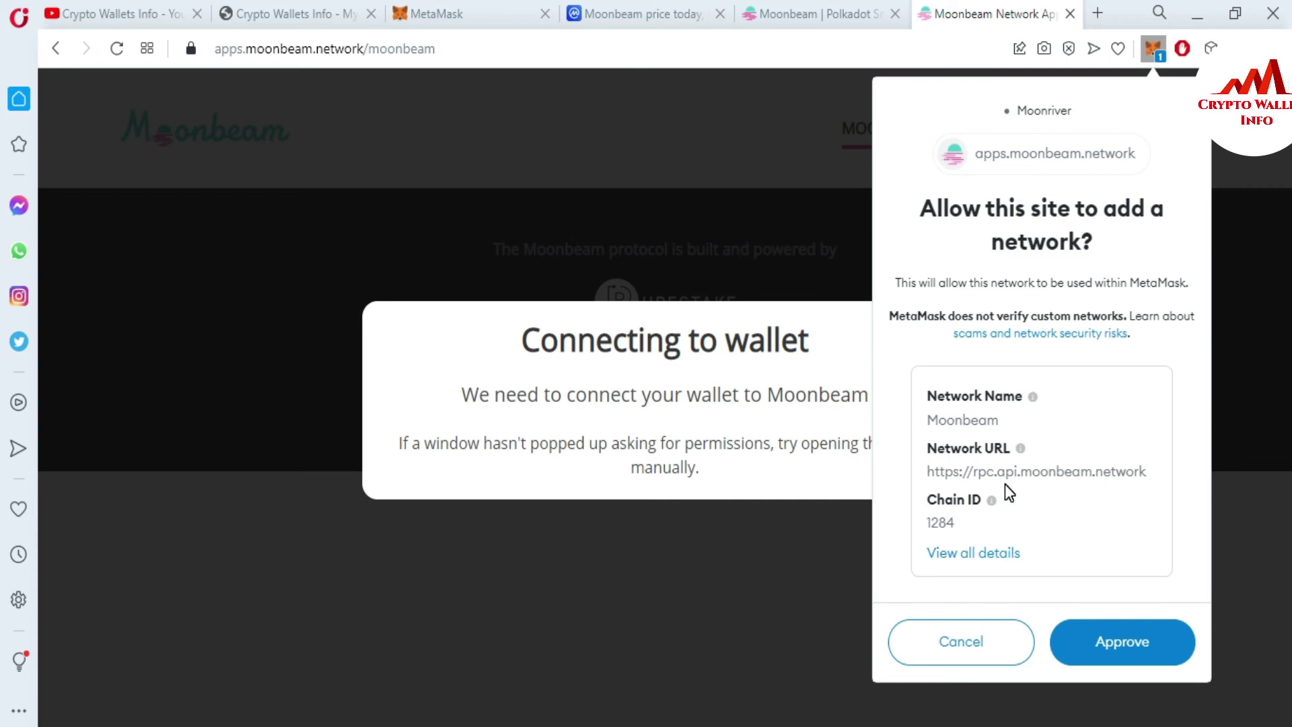
Approve adding the Moonbeam network (Chain ID 1284) and switch MetaMask to it.
left_click(1119, 647)
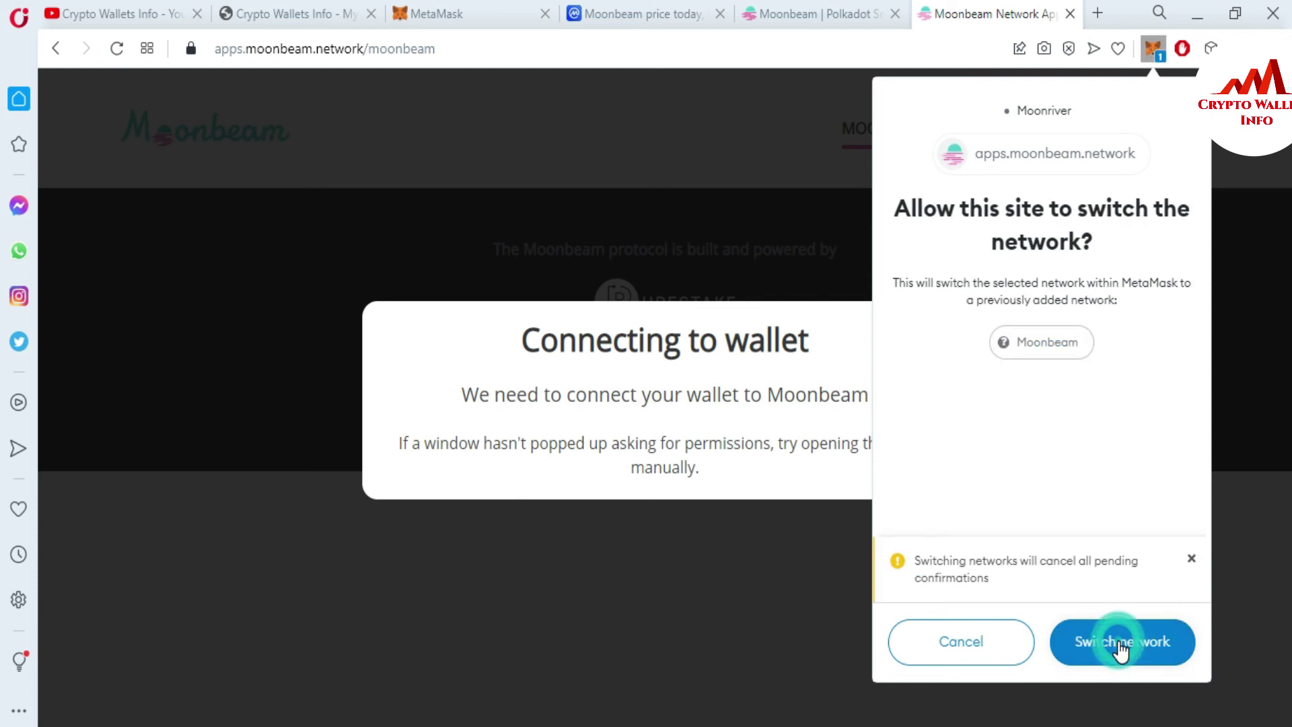
left_click(1118, 643)
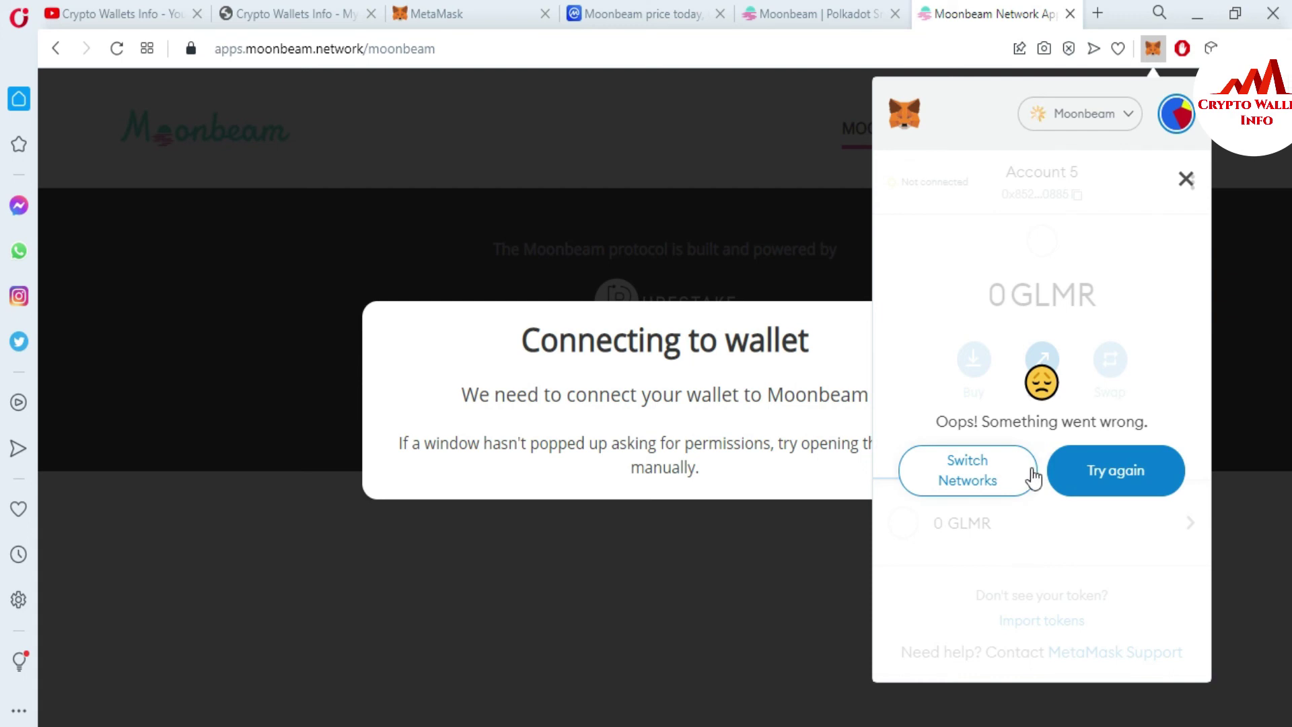
Retry the connection and pick Moonbeam from MetaMask's network switcher.
left_click(1106, 479)
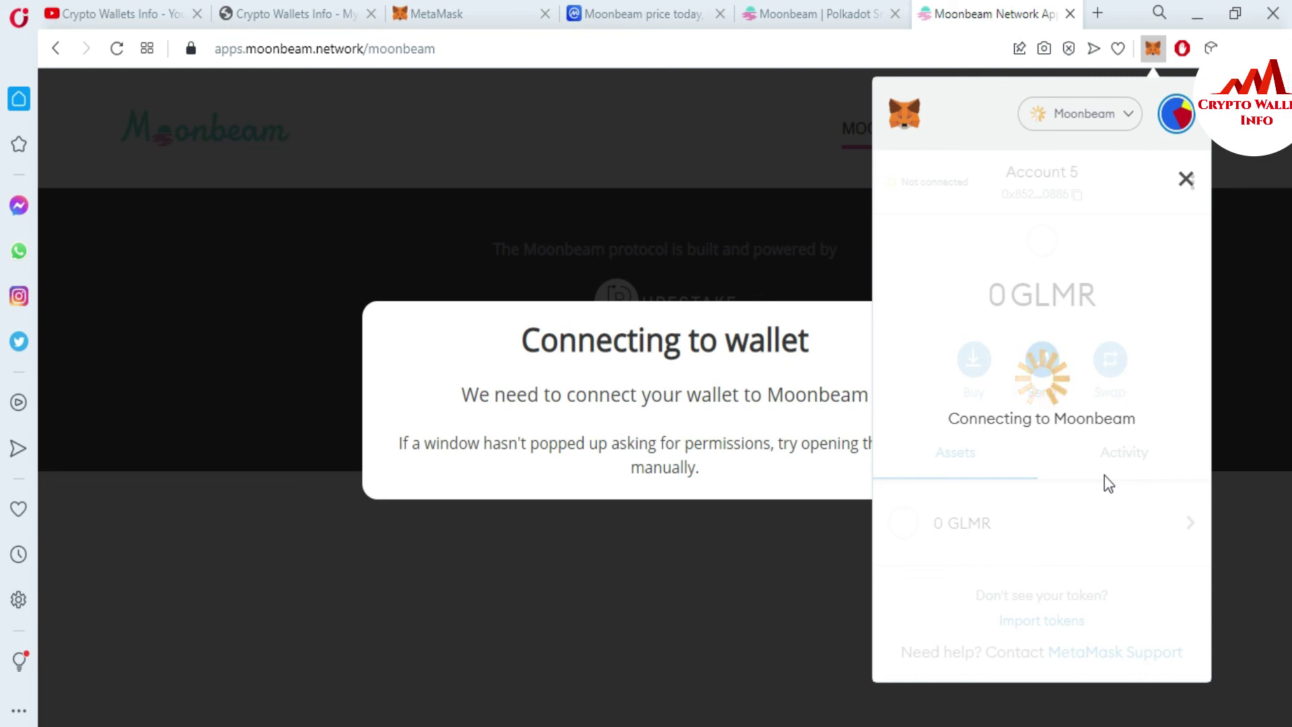
left_click(969, 471)
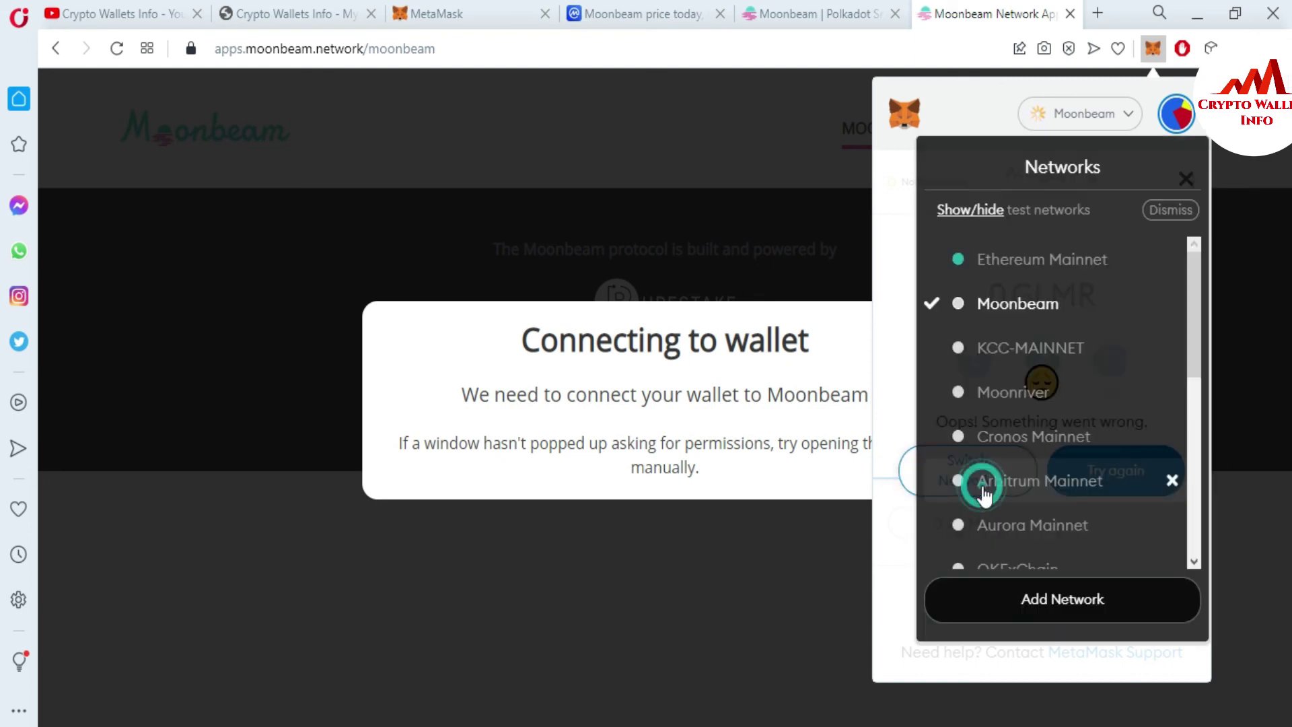
left_click(1054, 307)
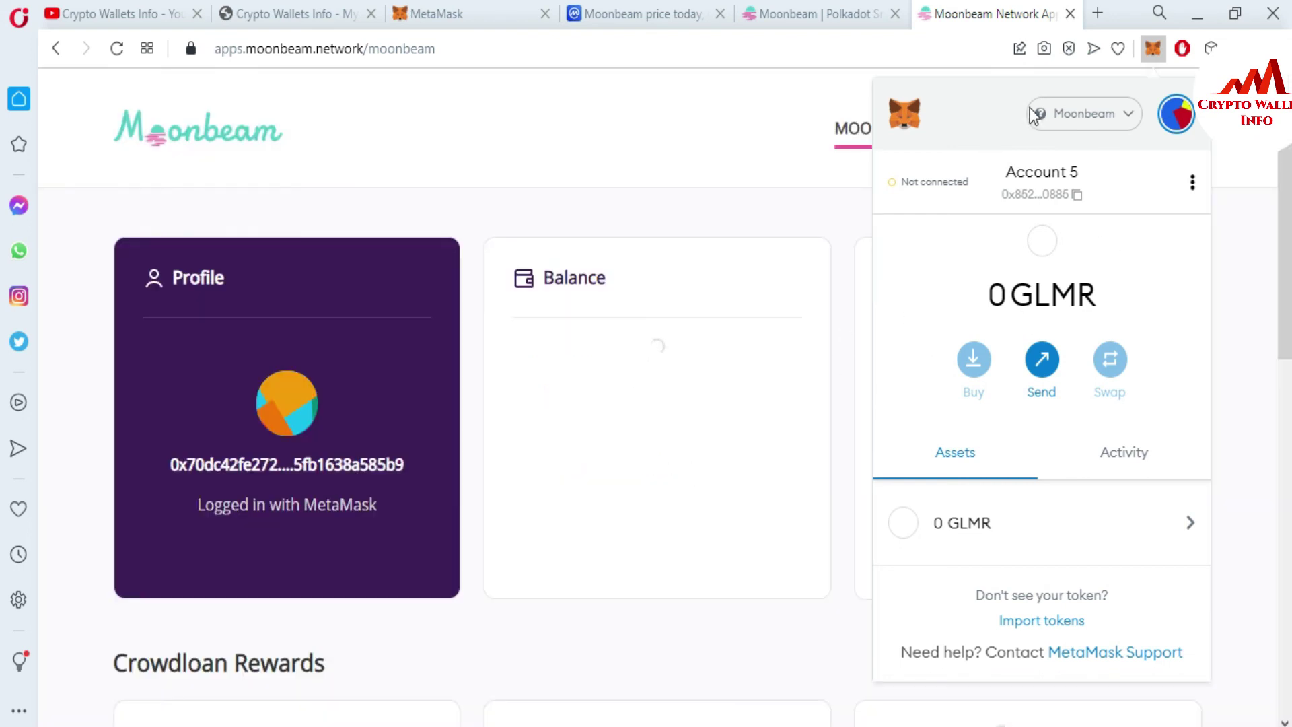
left_click(765, 163)
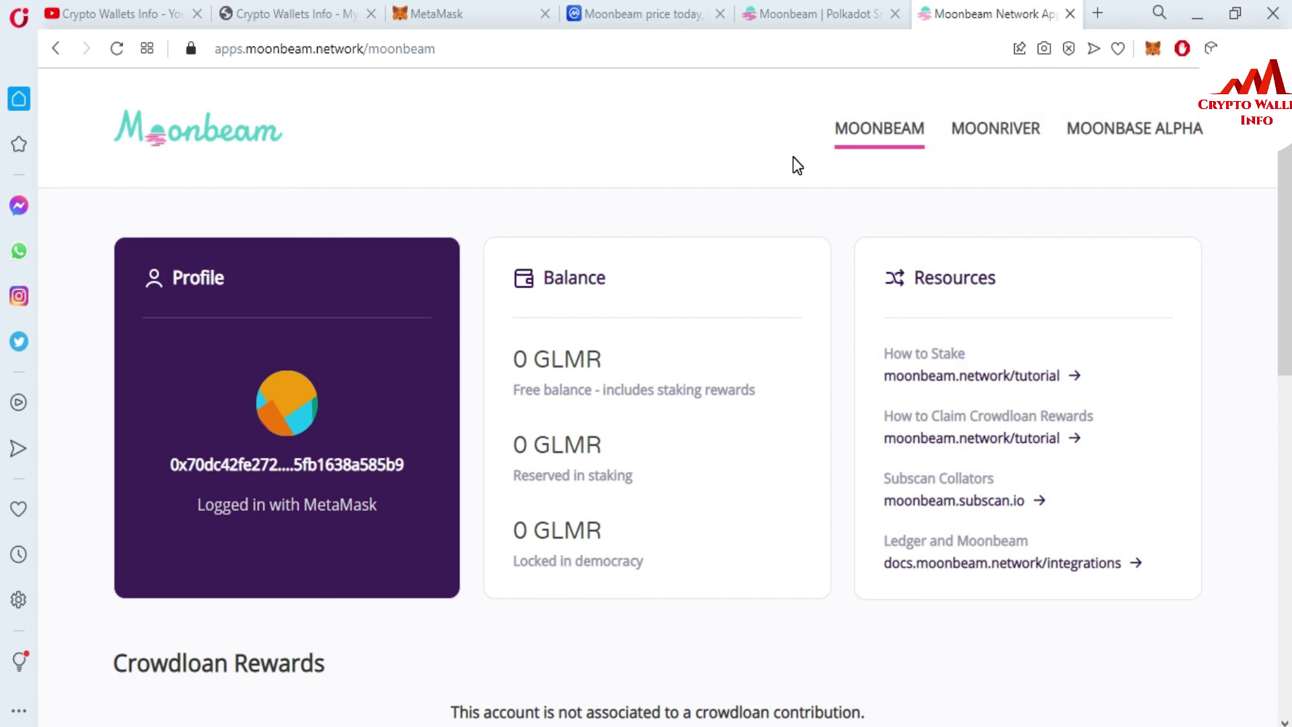
Unlock MetaMask in its own tab by entering the account password.
left_click(445, 10)
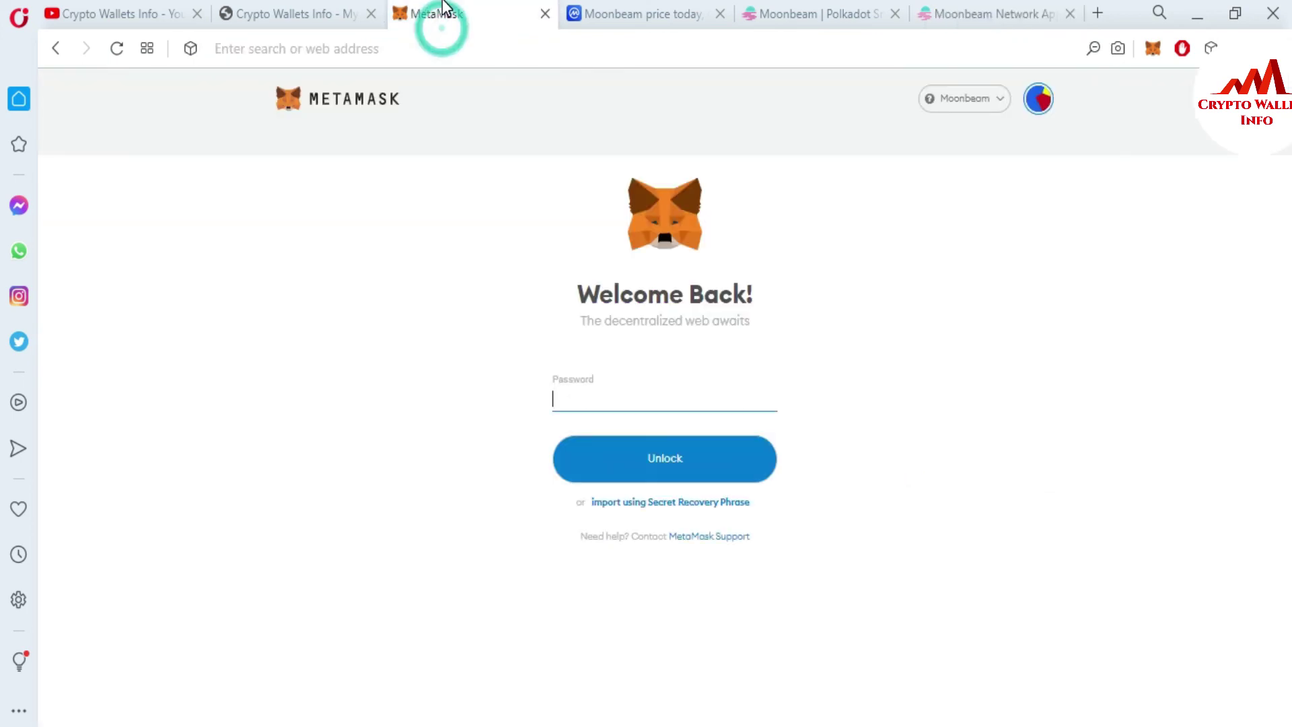
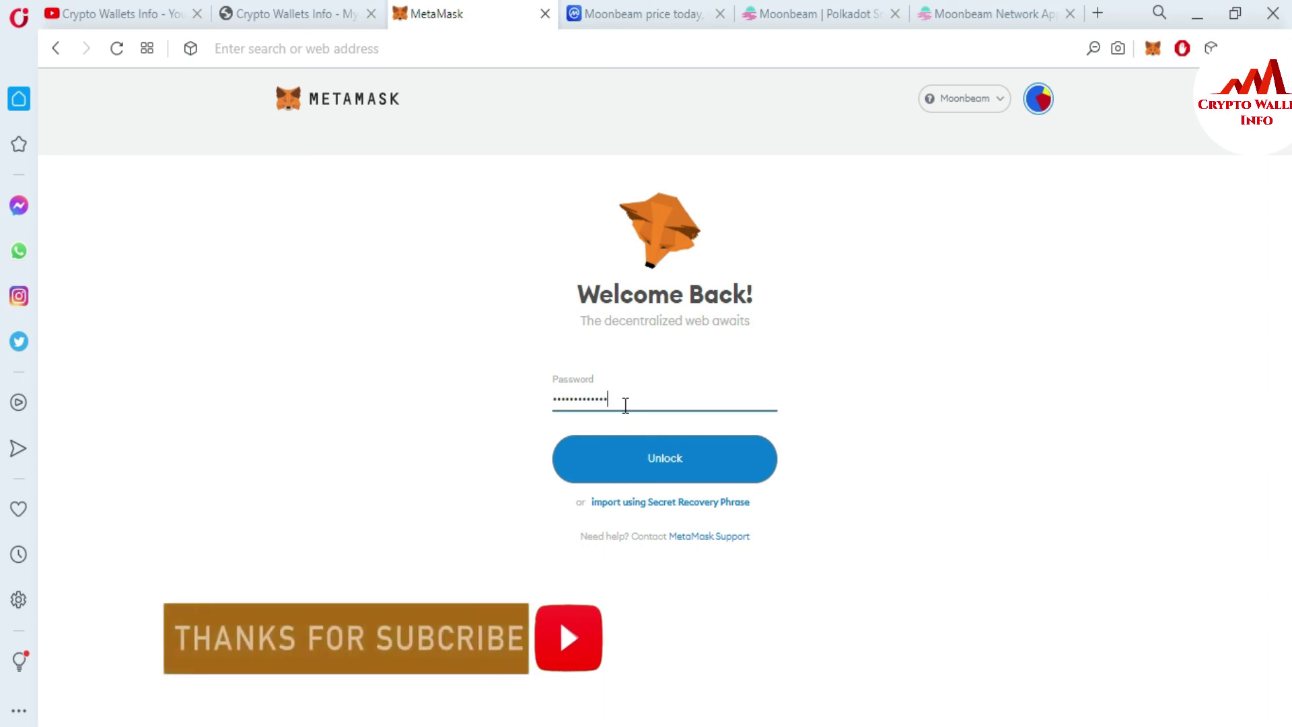
left_click(646, 449)
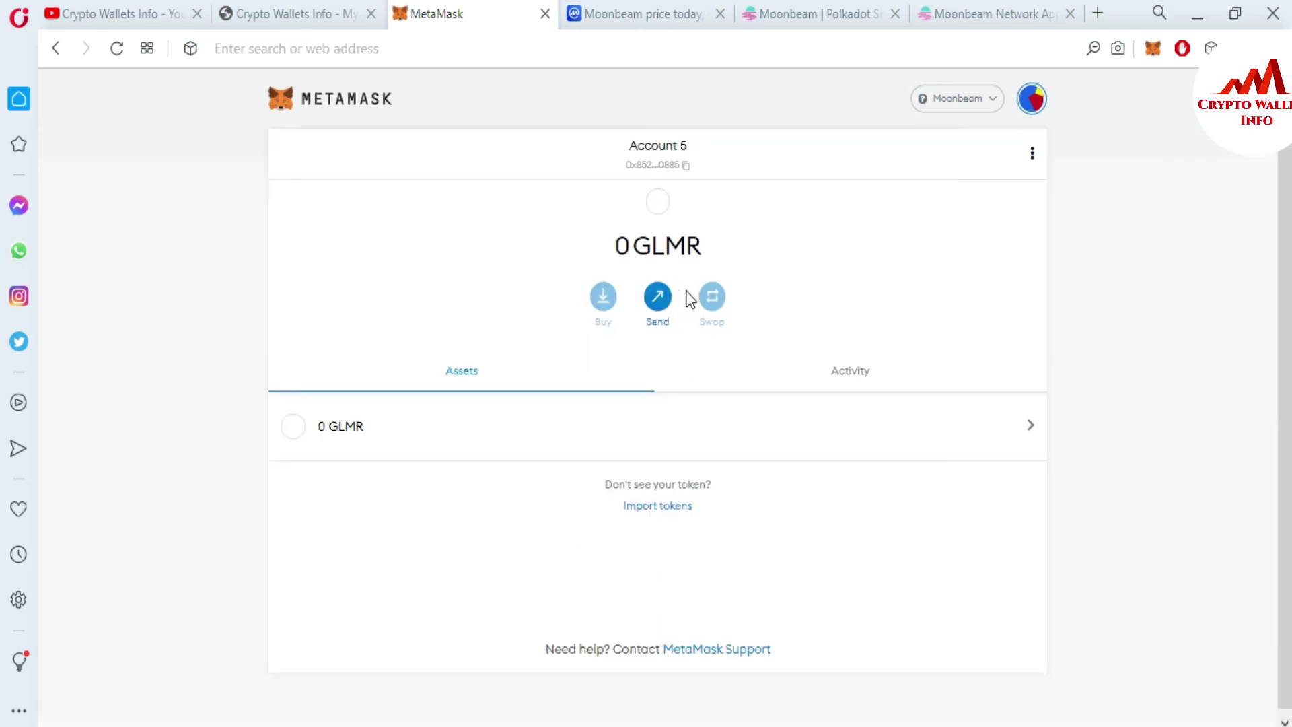
Confirm Moonbeam is MetaMask's selected network, then go to the YouTube channel tab.
left_click(993, 101)
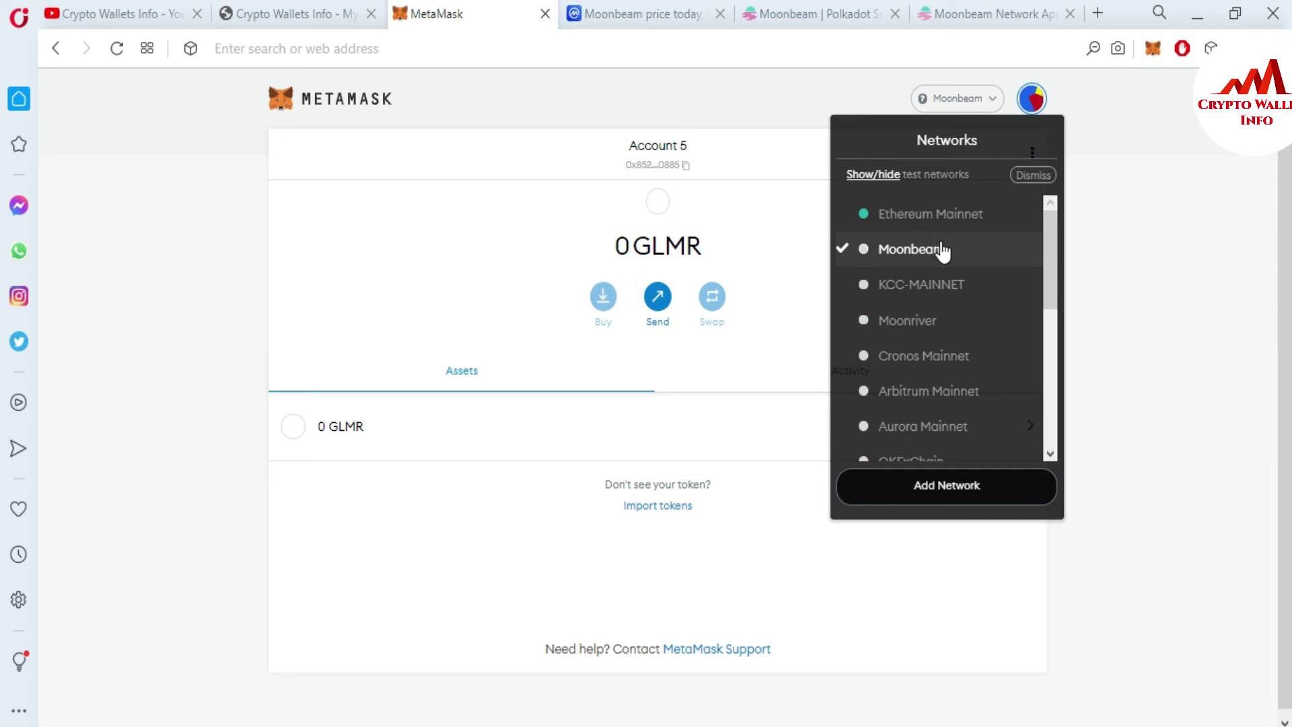
left_click(1170, 270)
left_click(108, 10)
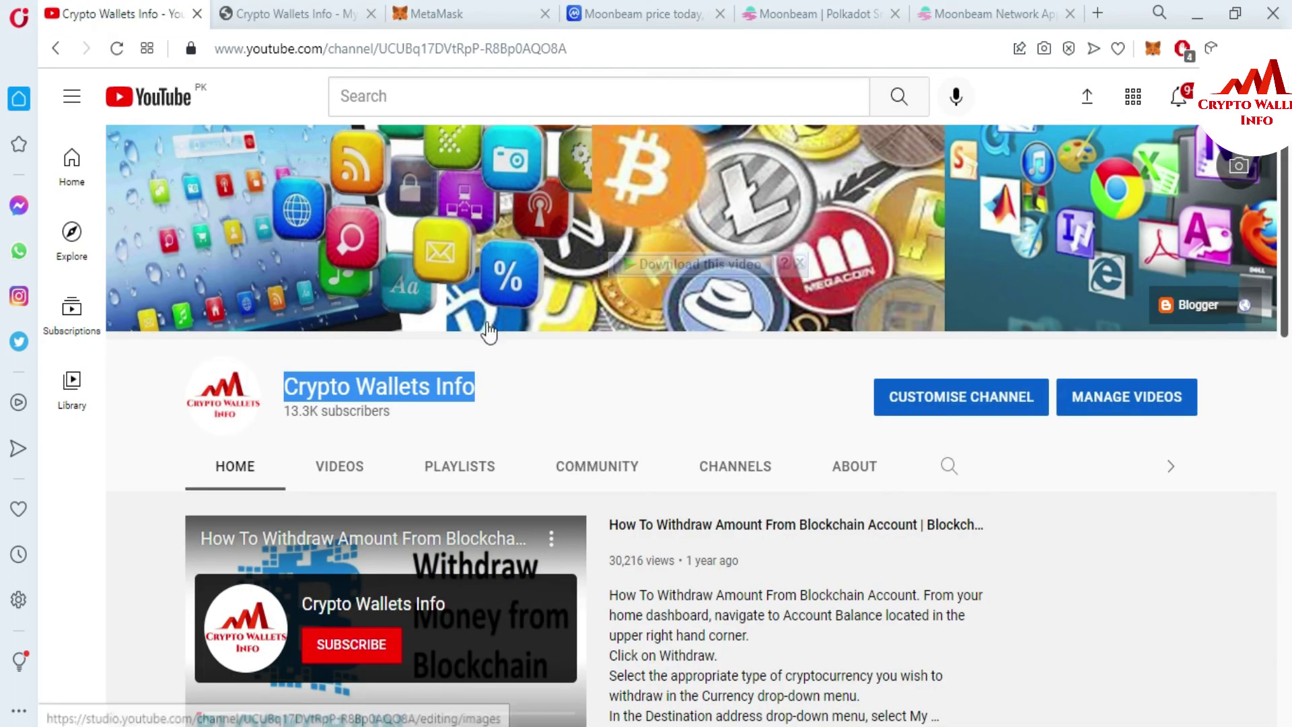
Clear the channel-page selection and switch to the cryptowalletsinfo.com tab showing recent posts.
left_click(494, 387)
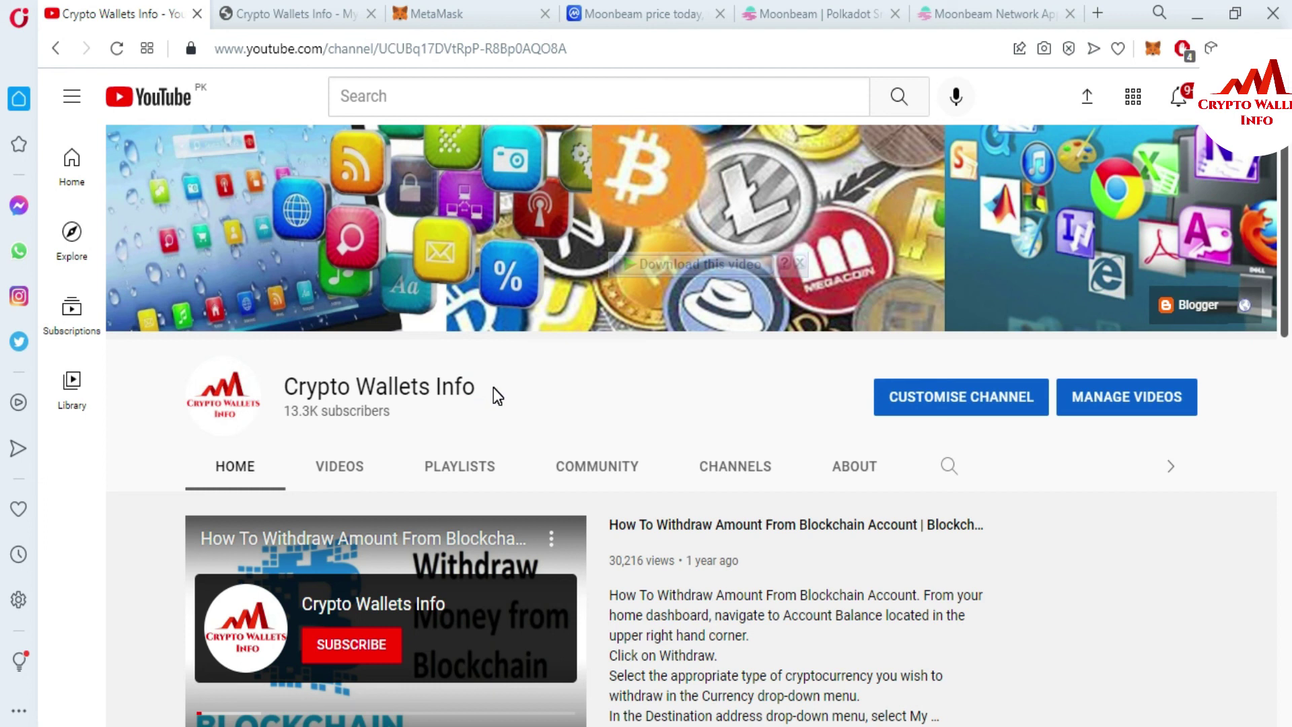
left_click(236, 10)
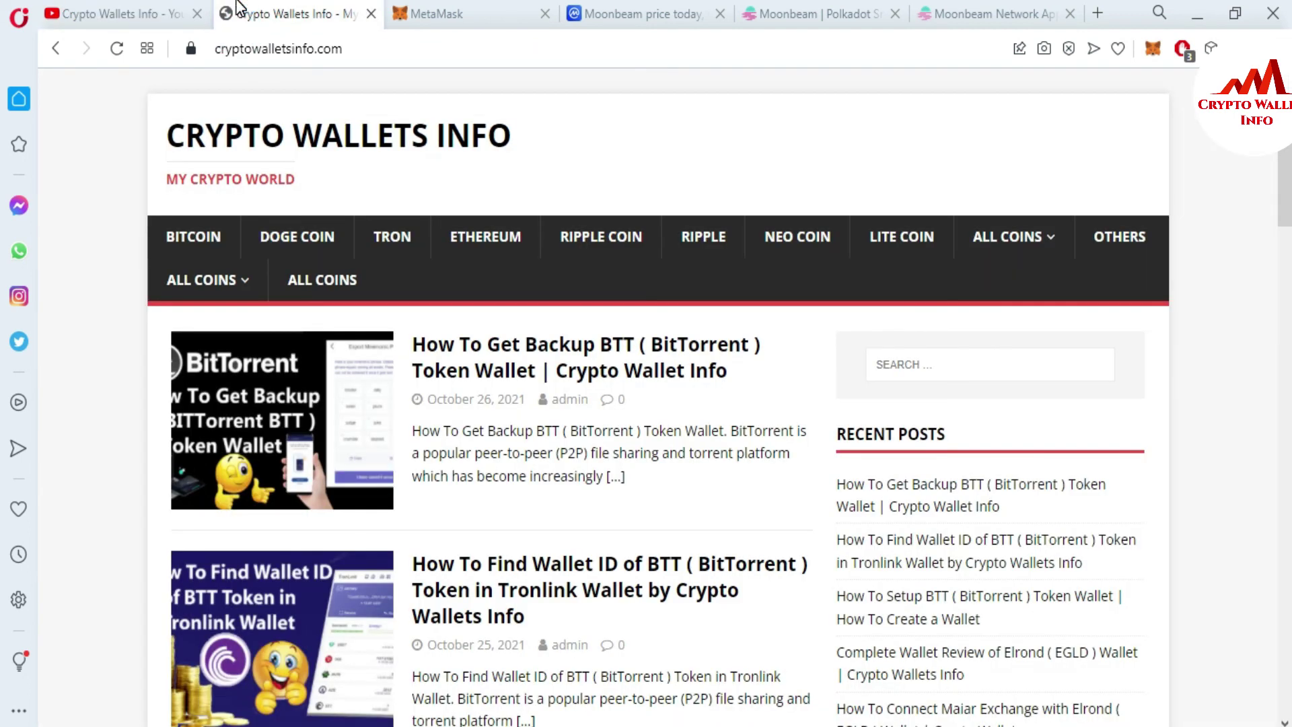